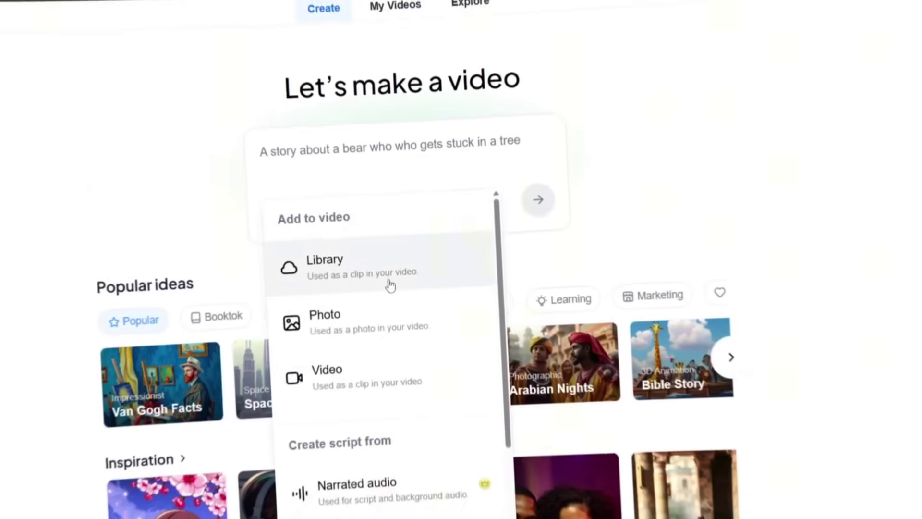
# Scroll down the Hypernatural landing page at hypernatural.ai.
pyautogui.scroll(-2, 345, 380)
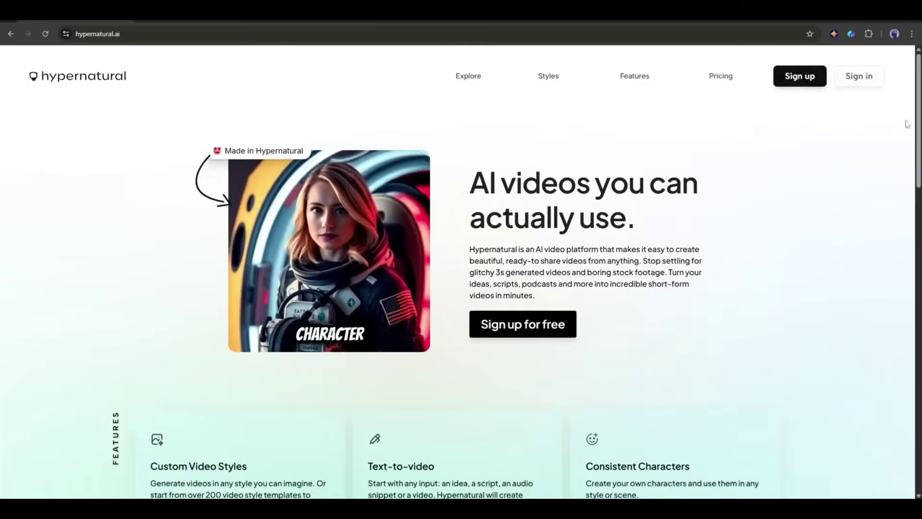
# Enter the app via Sign up and view the prompt's Add to video options.
pyautogui.click(801, 83)
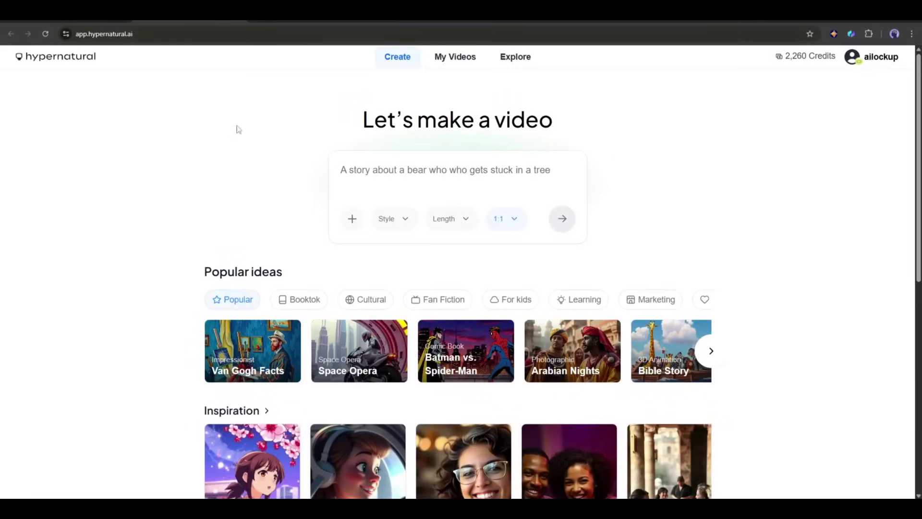
pyautogui.scroll(-8, 704, 205)
pyautogui.scroll(8, 755, 207)
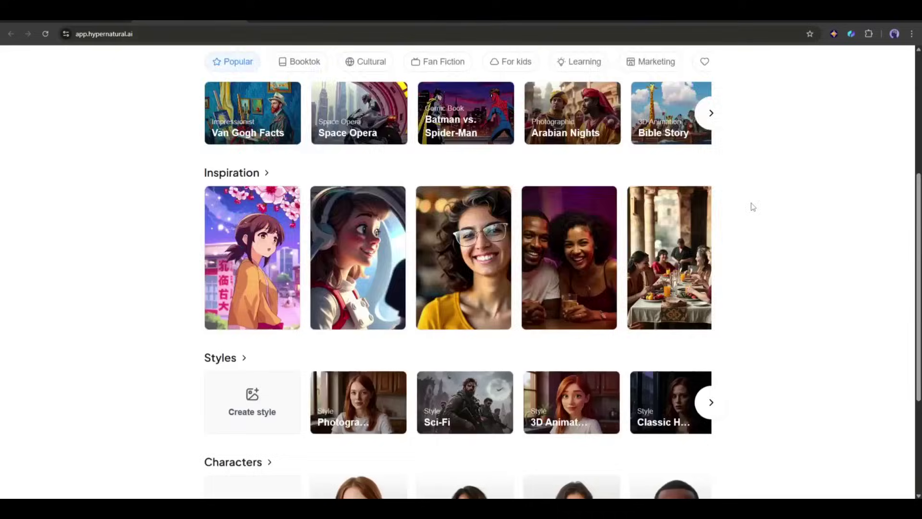
pyautogui.click(443, 178)
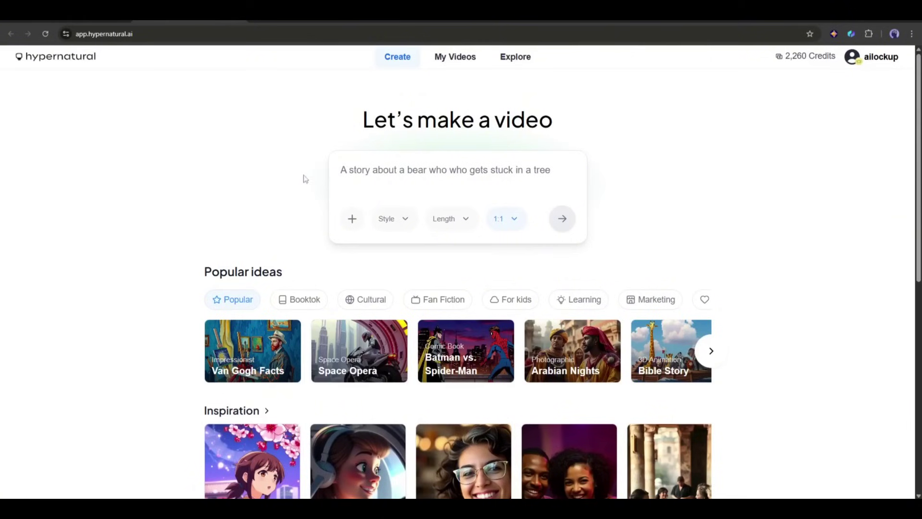
pyautogui.click(350, 220)
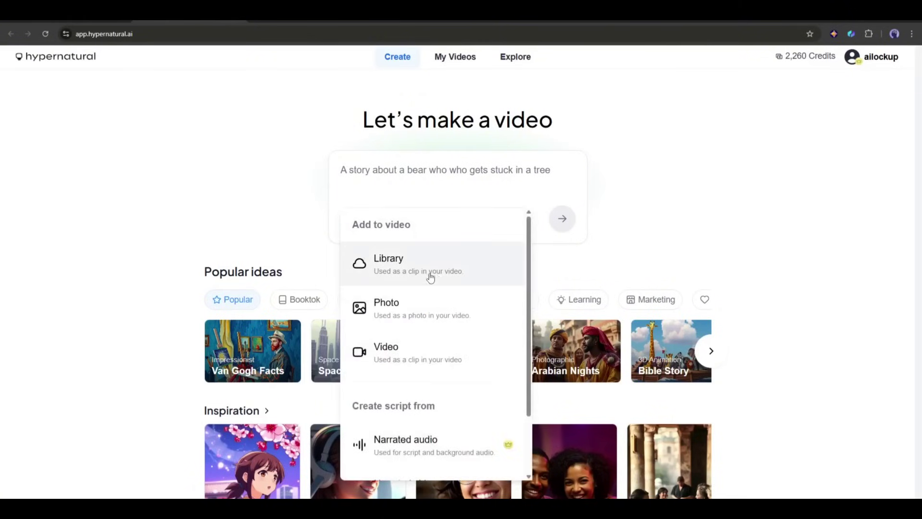
pyautogui.scroll(-2, 402, 367)
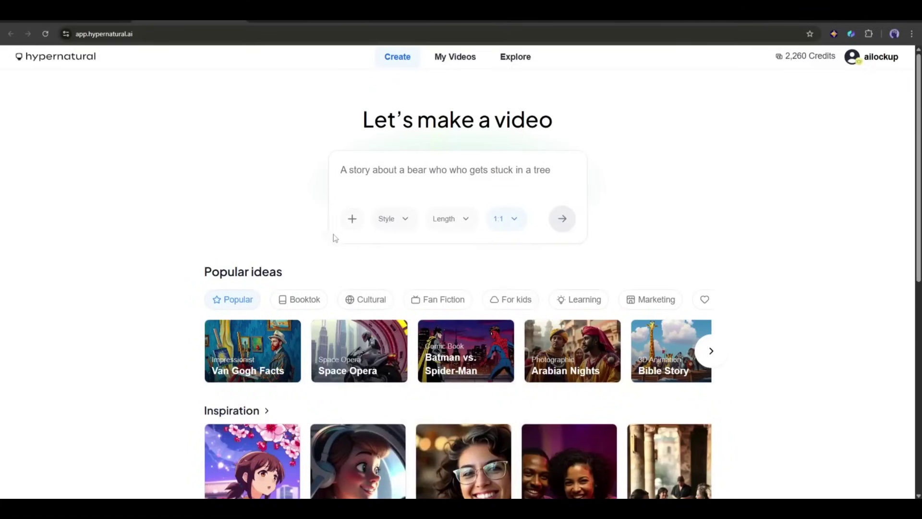
# Request 'Create a product video for a skincare serum' with the pasted ad copy in parentheses.
pyautogui.click(374, 168)
pyautogui.write('Create a pro')
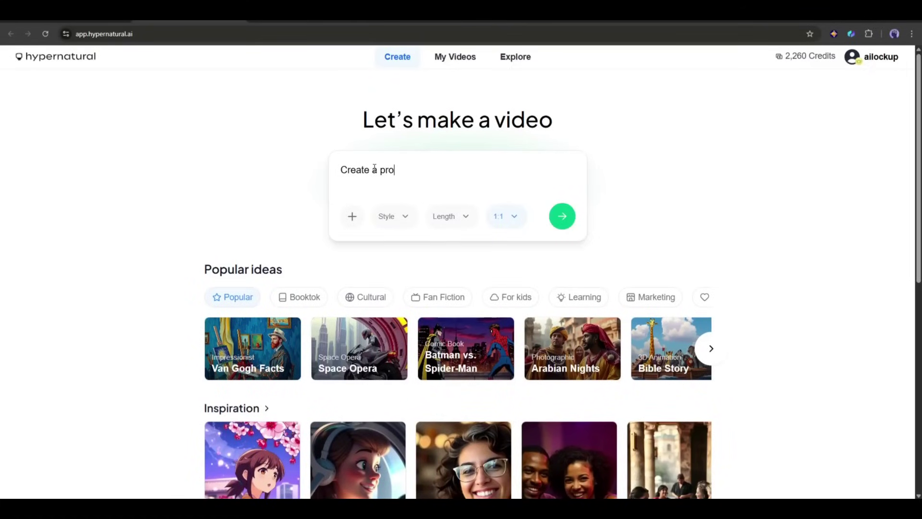
pyautogui.write('duct video for a skincare serum (')
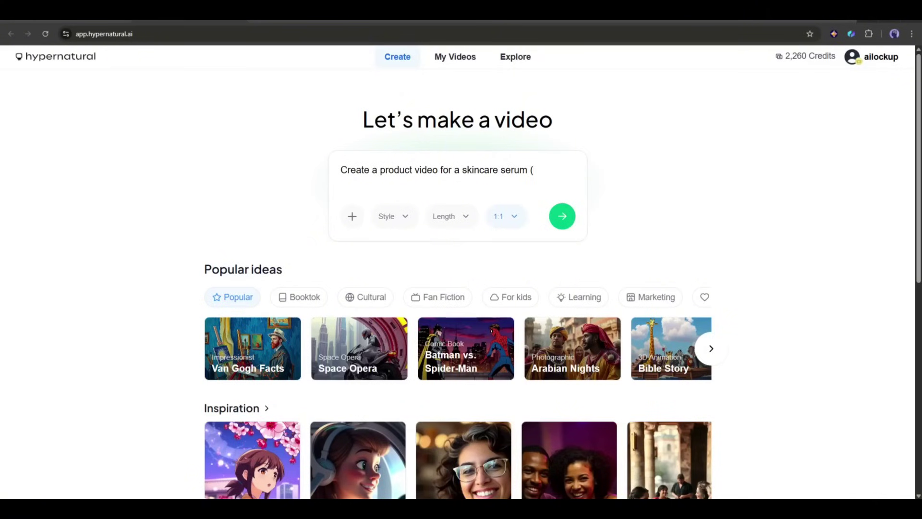
pyautogui.write('This serum transforms your skin overnight. The lightweight formula penetrates deep into your pores, reducing fine lines and giving you that natural glow. See the difference in just one week.')
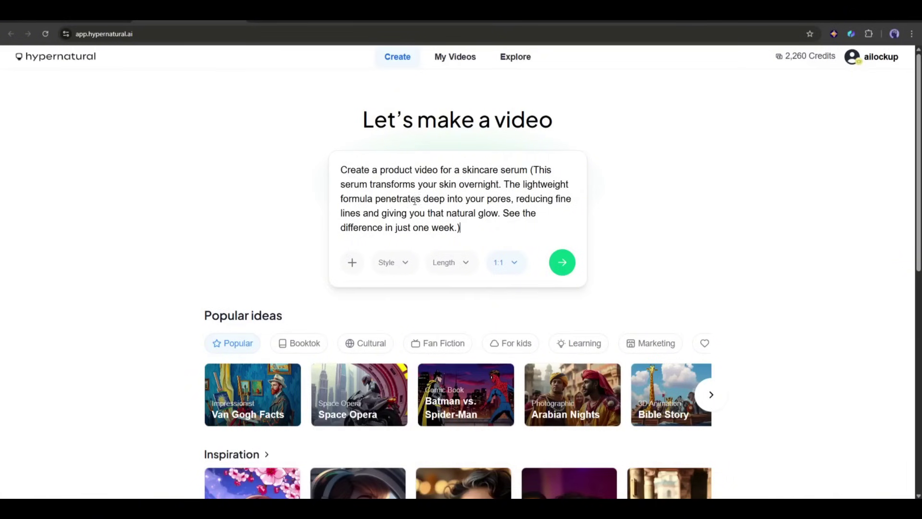
# Attach the Serum-011.jpg product photo to the prompt.
pyautogui.scroll(-2, 350, 218)
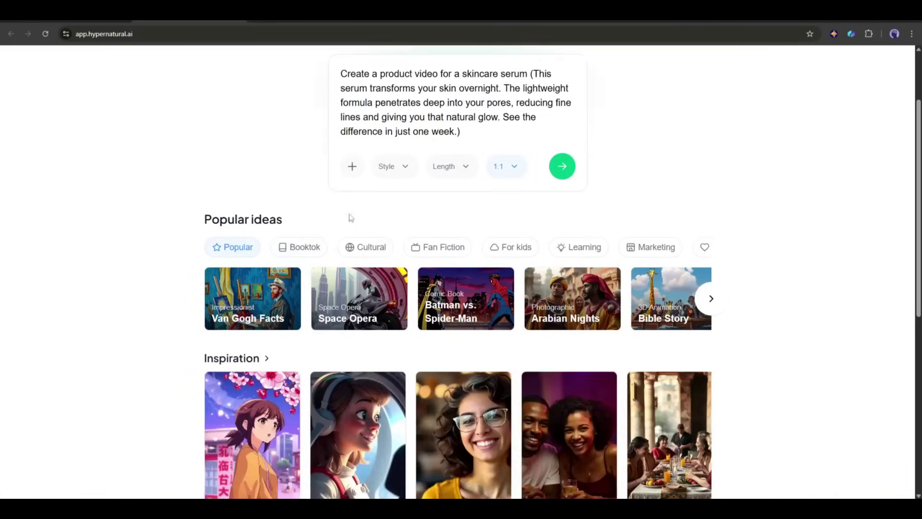
pyautogui.click(352, 167)
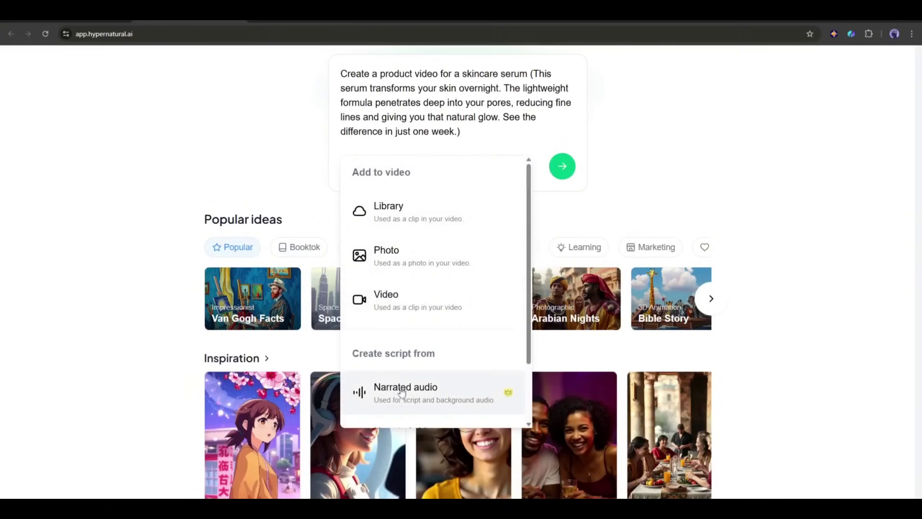
pyautogui.scroll(-2, 427, 360)
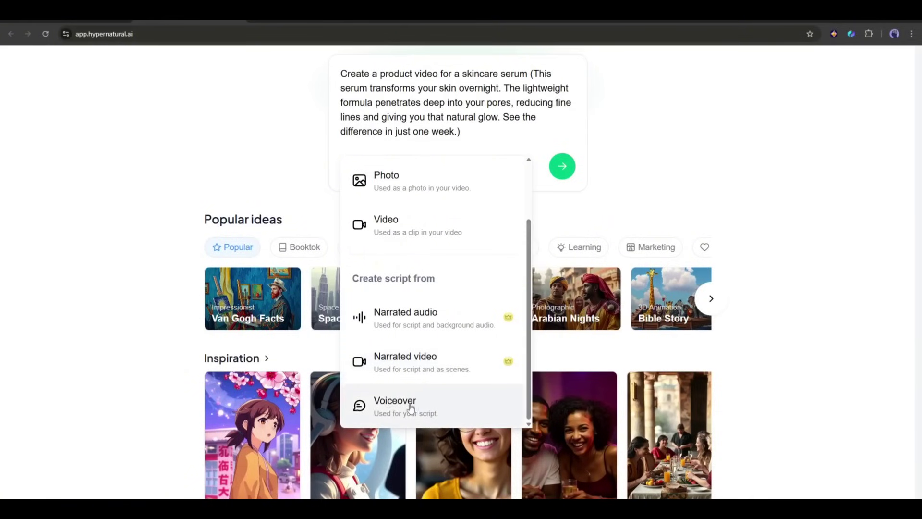
pyautogui.scroll(2, 400, 295)
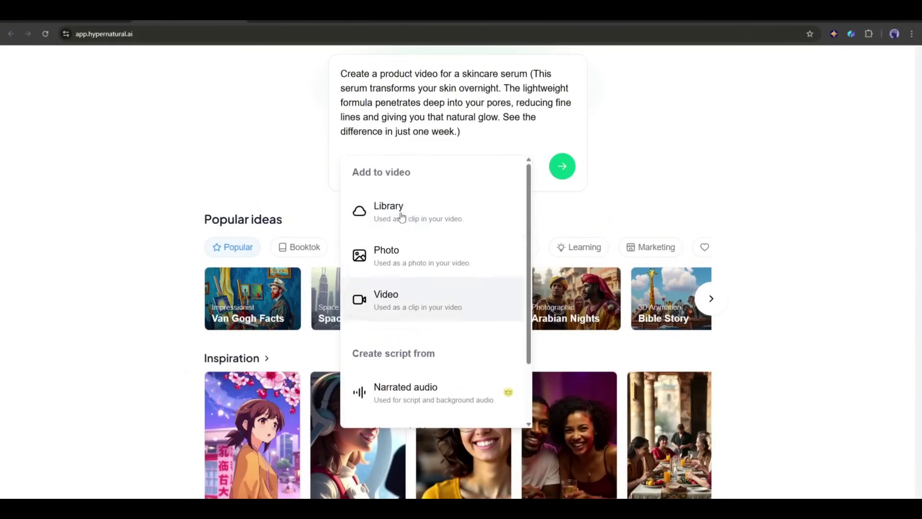
pyautogui.click(390, 267)
pyautogui.doubleClick(397, 223)
pyautogui.scroll(2, 631, 263)
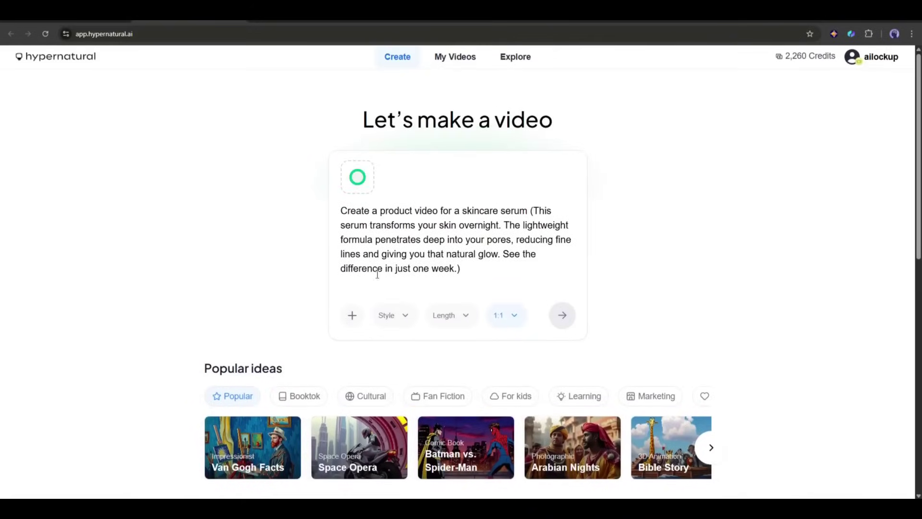
# Set the video style to Photographic after backing out of creating a custom style.
pyautogui.click(387, 315)
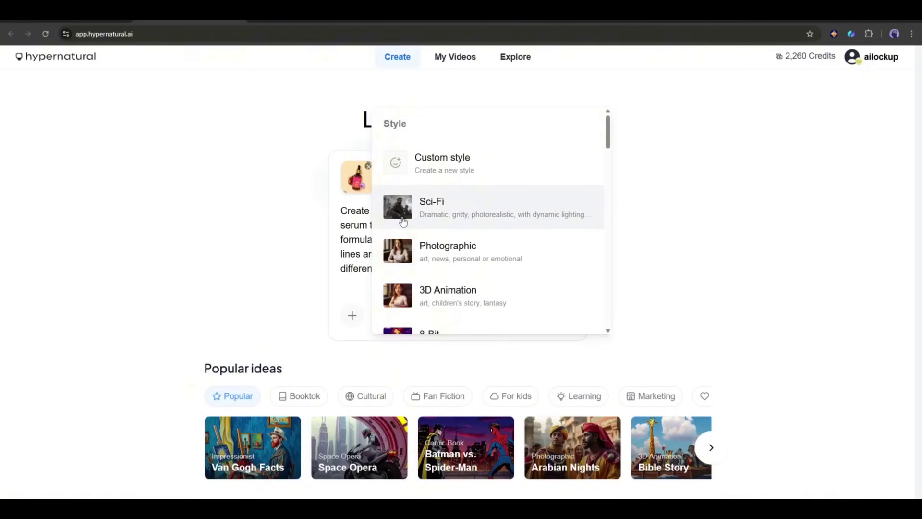
pyautogui.scroll(-7, 402, 221)
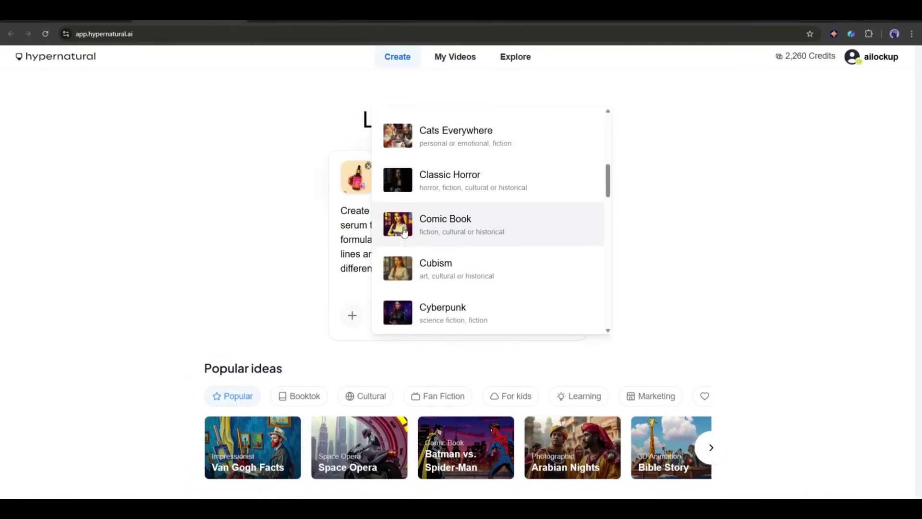
pyautogui.scroll(-12, 404, 232)
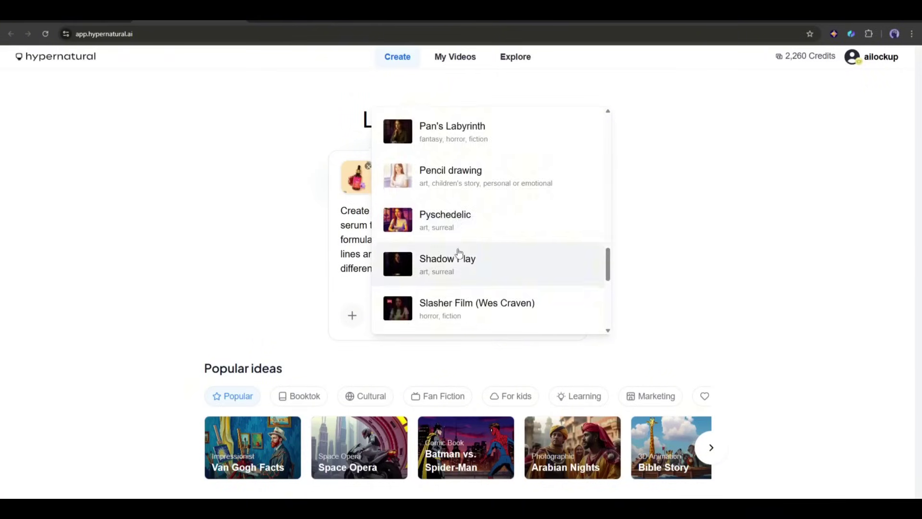
pyautogui.scroll(-6, 457, 257)
pyautogui.scroll(8, 463, 304)
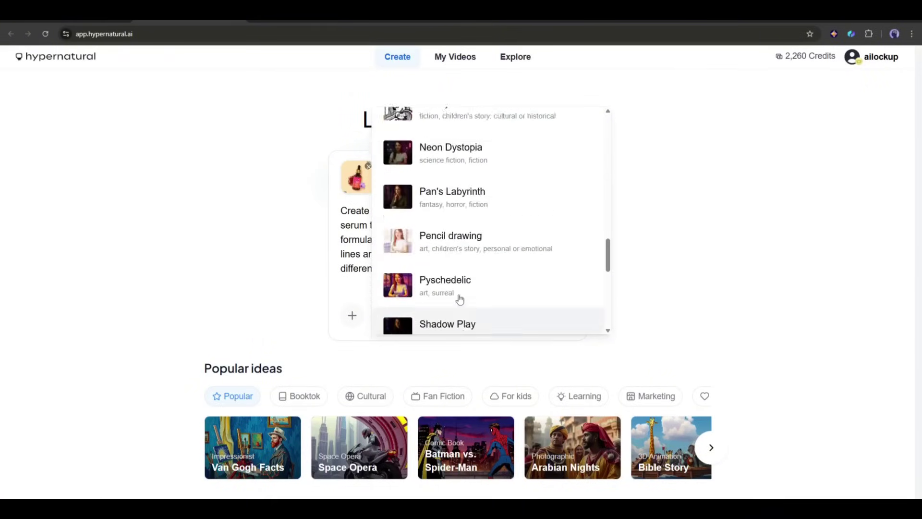
pyautogui.scroll(15, 459, 299)
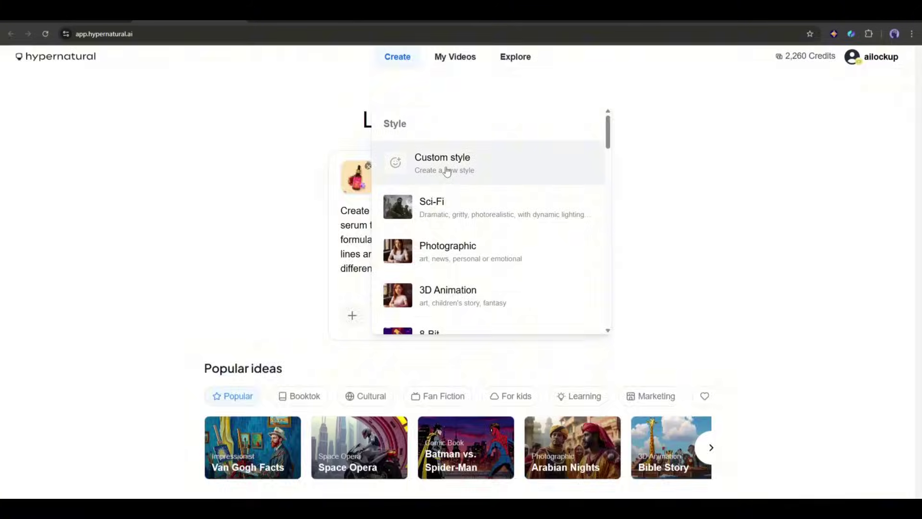
pyautogui.click(446, 171)
pyautogui.click(508, 228)
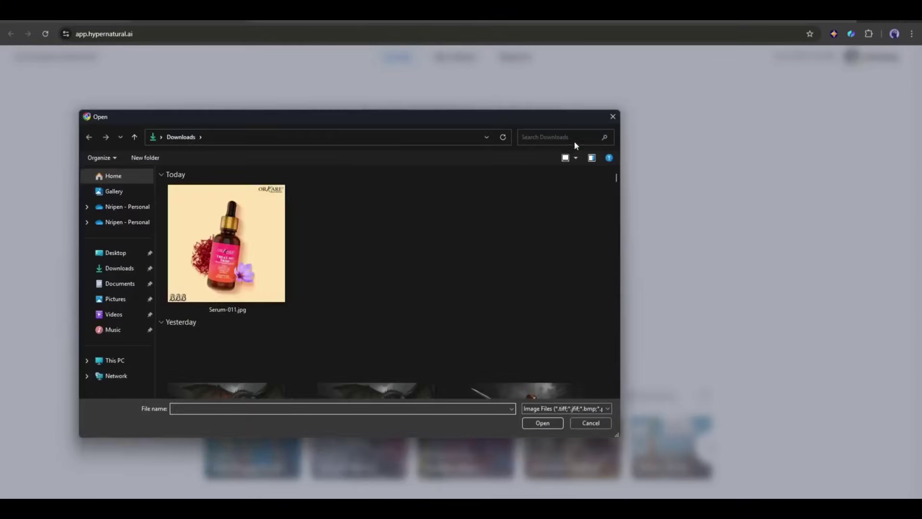
pyautogui.press('Escape')
pyautogui.click(364, 140)
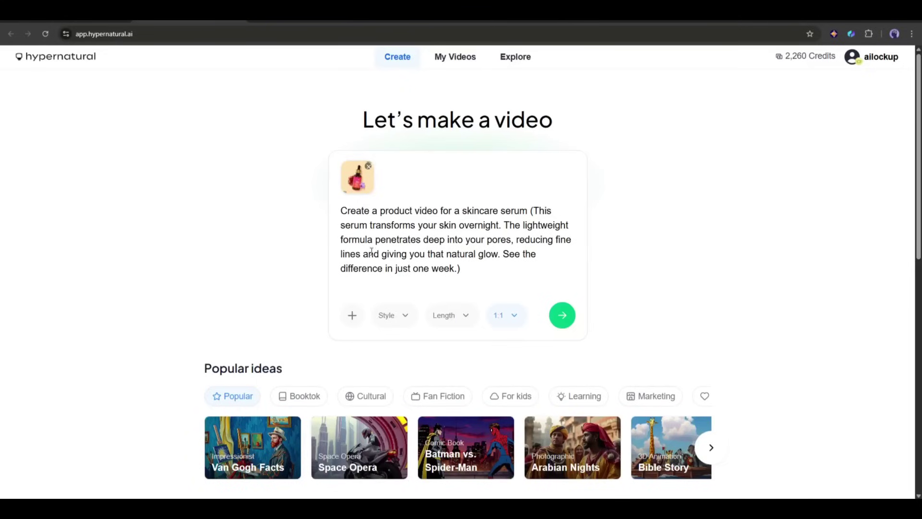
pyautogui.click(388, 314)
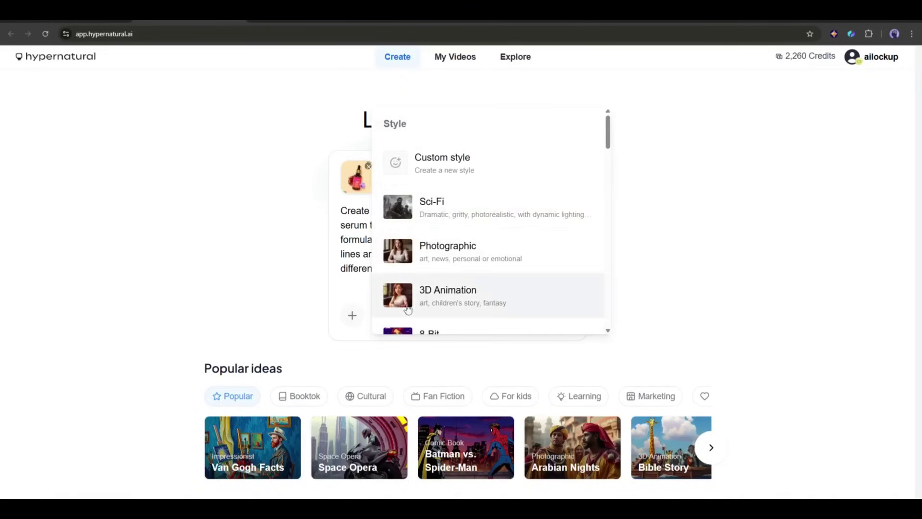
pyautogui.click(468, 248)
pyautogui.scroll(-2, 355, 262)
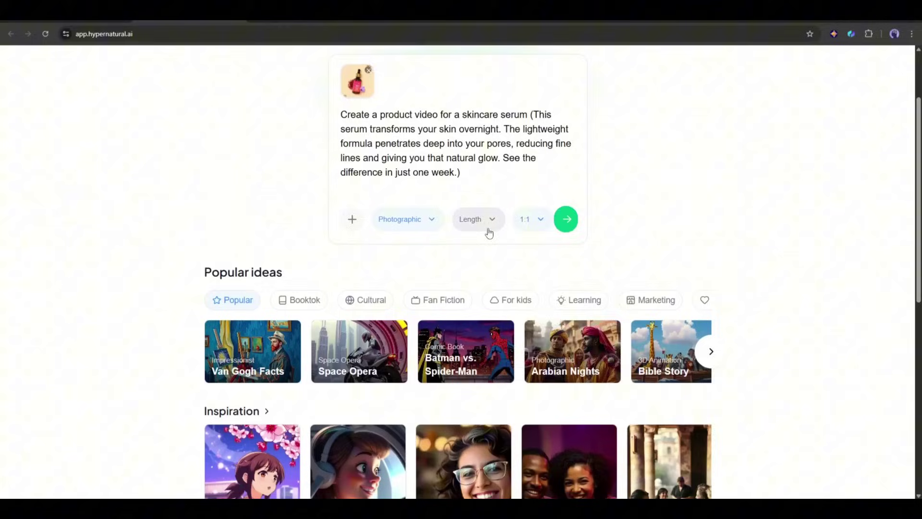
# Set length to Short and aspect ratio to 9:16 portrait, then generate the script.
pyautogui.click(489, 233)
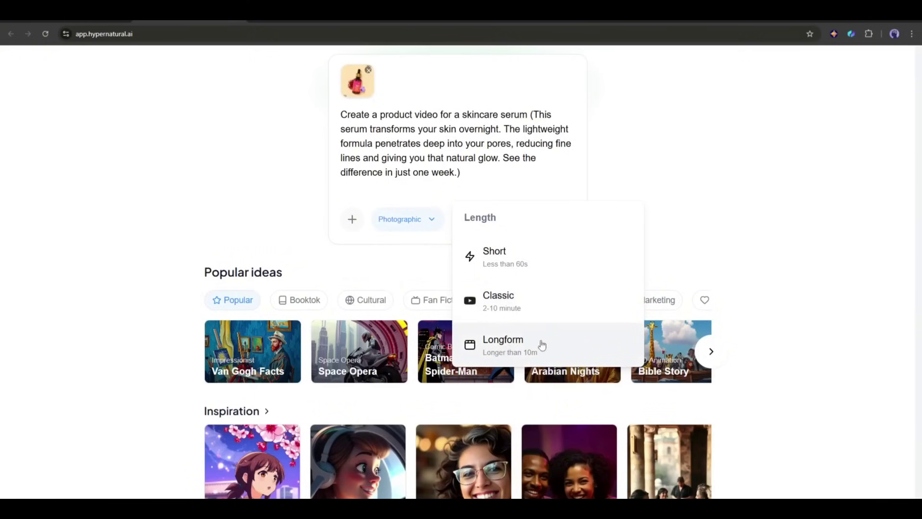
pyautogui.click(499, 259)
pyautogui.scroll(2, 426, 288)
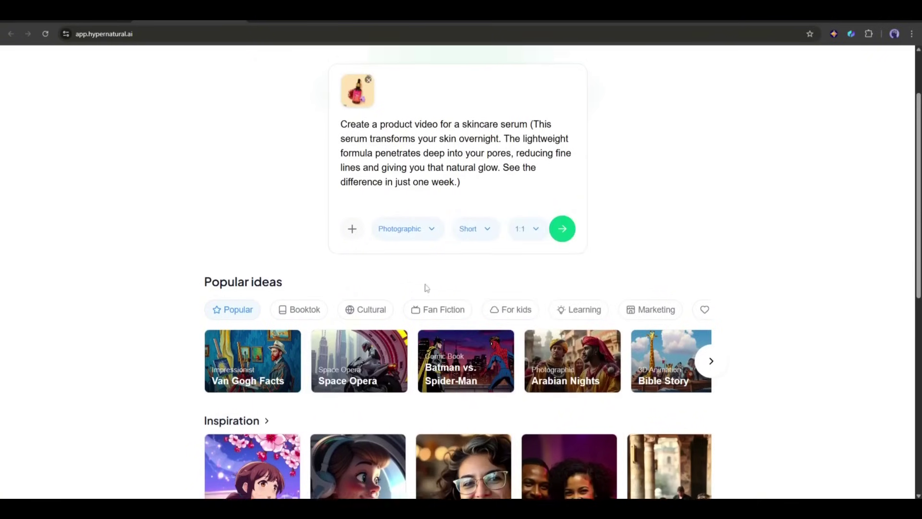
pyautogui.click(526, 316)
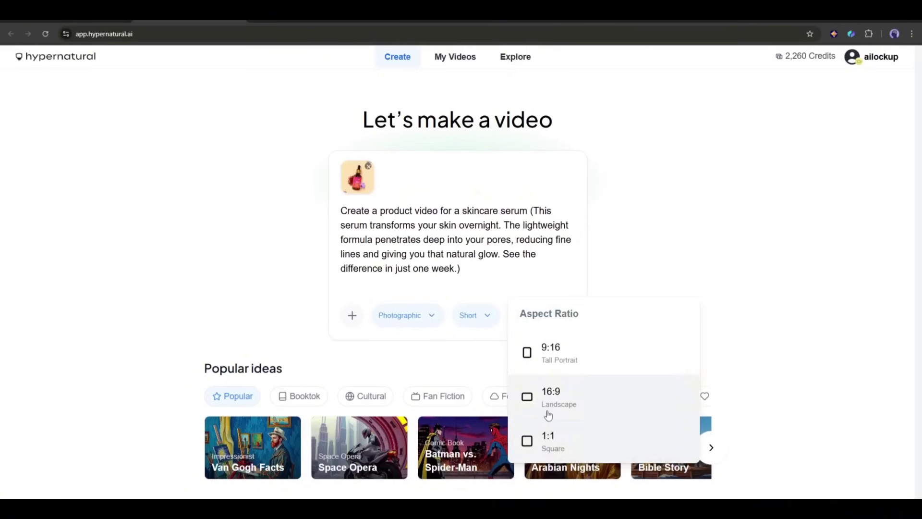
pyautogui.click(567, 373)
pyautogui.click(564, 315)
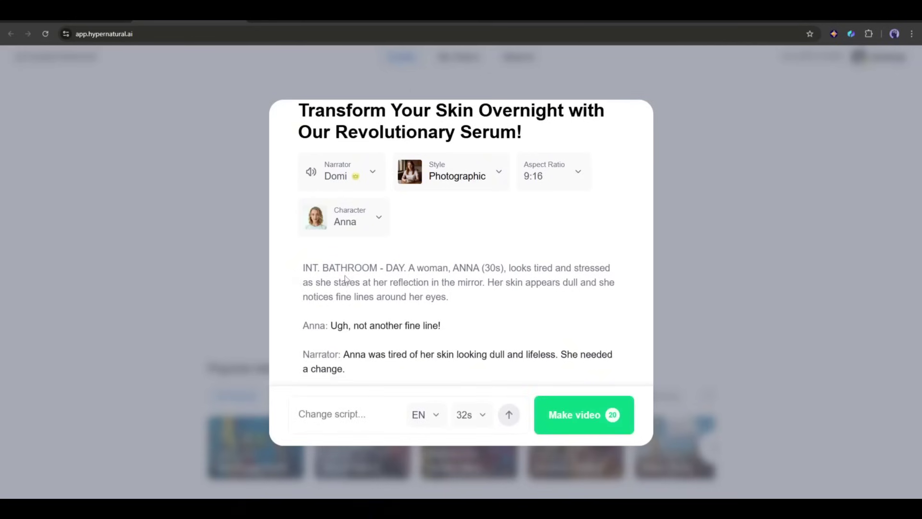
pyautogui.scroll(-2, 346, 279)
pyautogui.moveTo(339, 230); pyautogui.dragTo(423, 230)
pyautogui.click(351, 255)
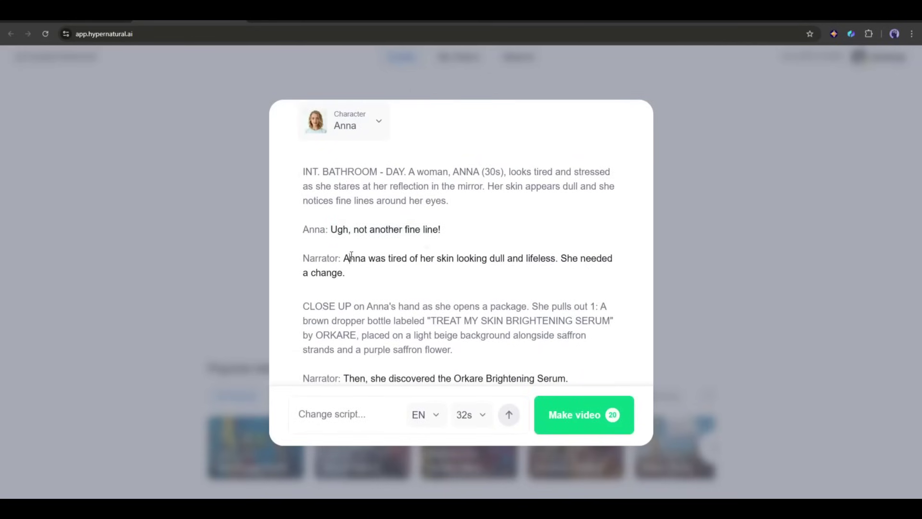
pyautogui.scroll(-2, 357, 262)
pyautogui.moveTo(347, 279); pyautogui.dragTo(429, 282)
pyautogui.scroll(-6, 349, 287)
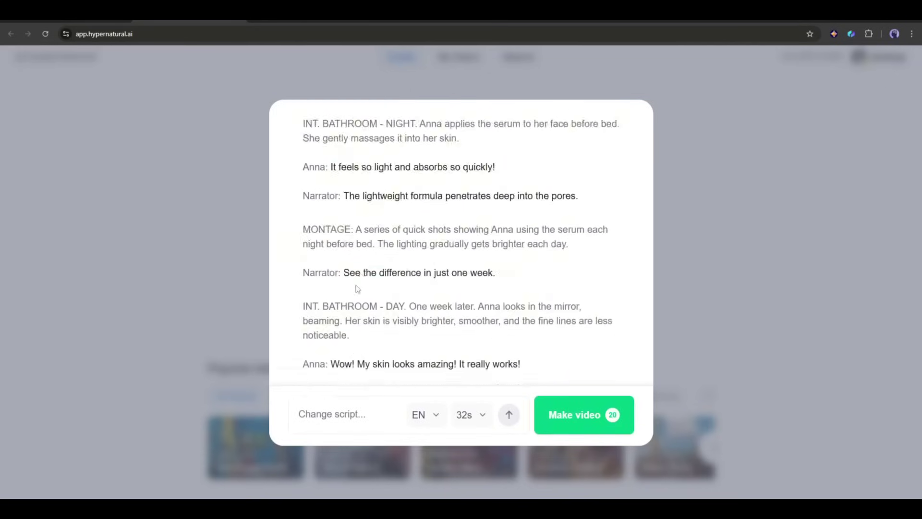
pyautogui.scroll(10, 340, 331)
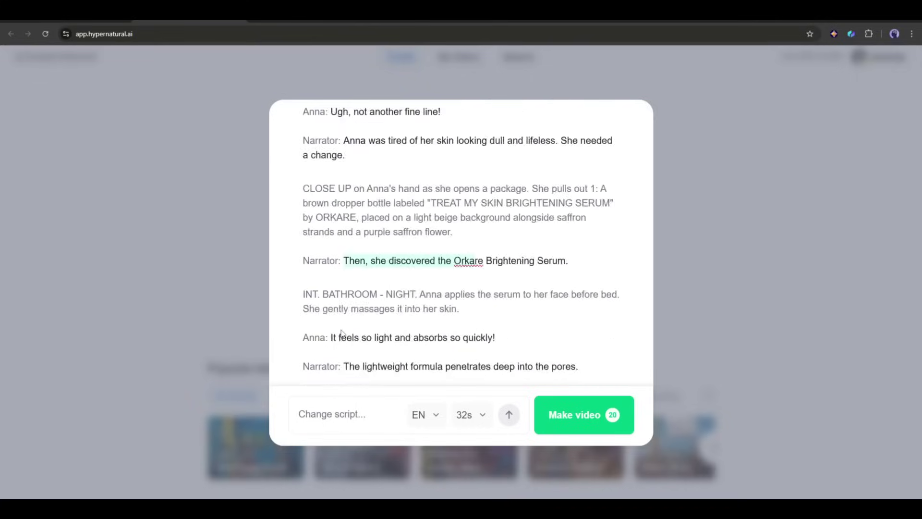
pyautogui.scroll(-9, 389, 308)
pyautogui.scroll(-1, 389, 308)
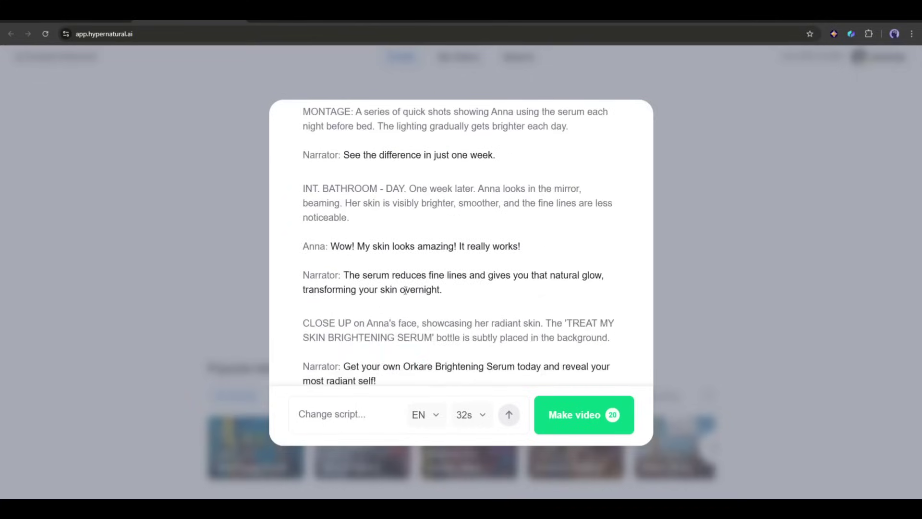
pyautogui.scroll(10, 362, 325)
# Ask to 'reduce the narration part and make it like a professional commercial video.'.
pyautogui.click(331, 407)
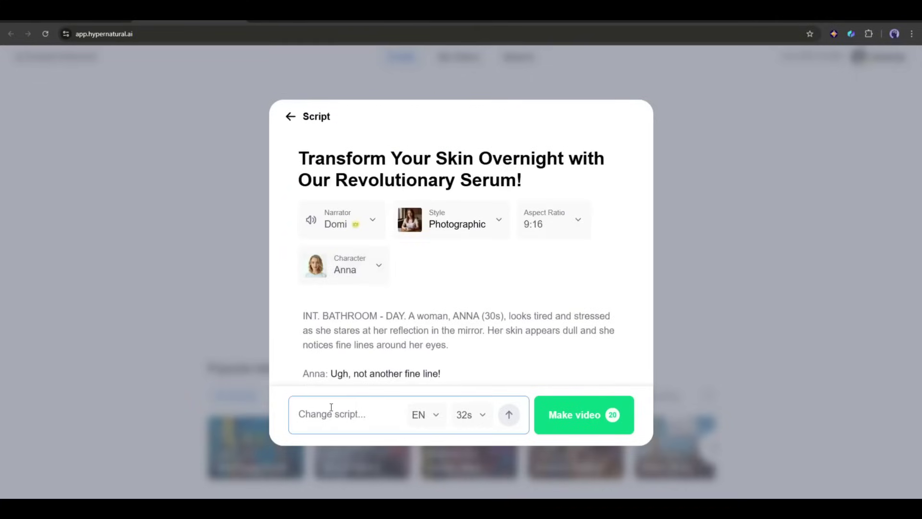
pyautogui.write('reduce the n')
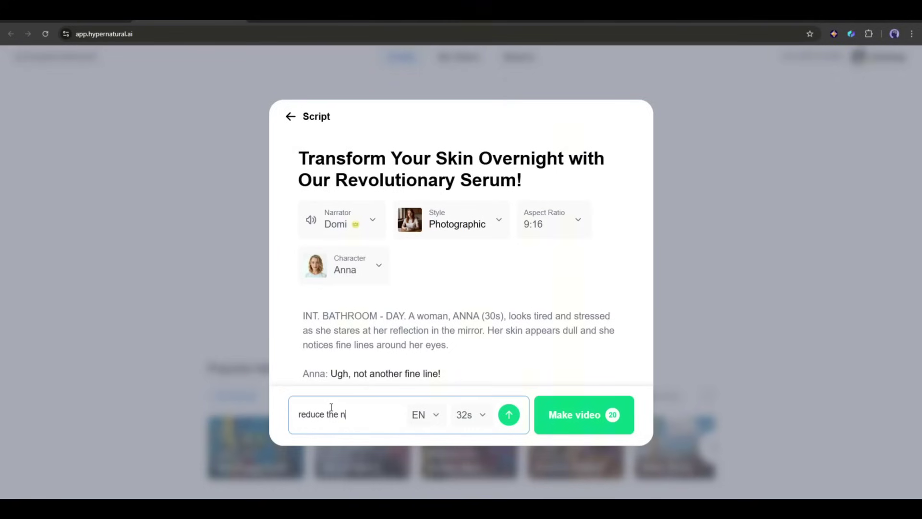
pyautogui.write('arration part')
pyautogui.write('and make it like a professional comme')
pyautogui.write('rcial video.')
pyautogui.click(509, 415)
pyautogui.scroll(-3, 451, 260)
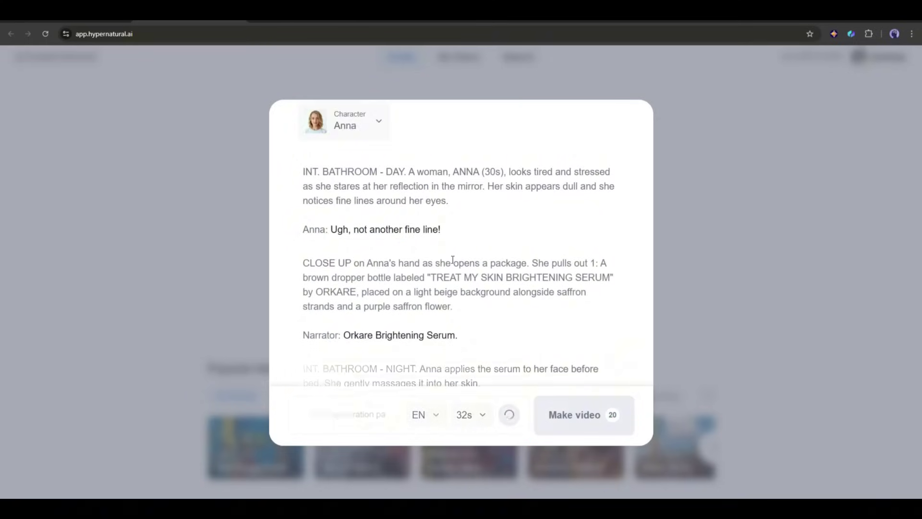
pyautogui.scroll(-3, 452, 260)
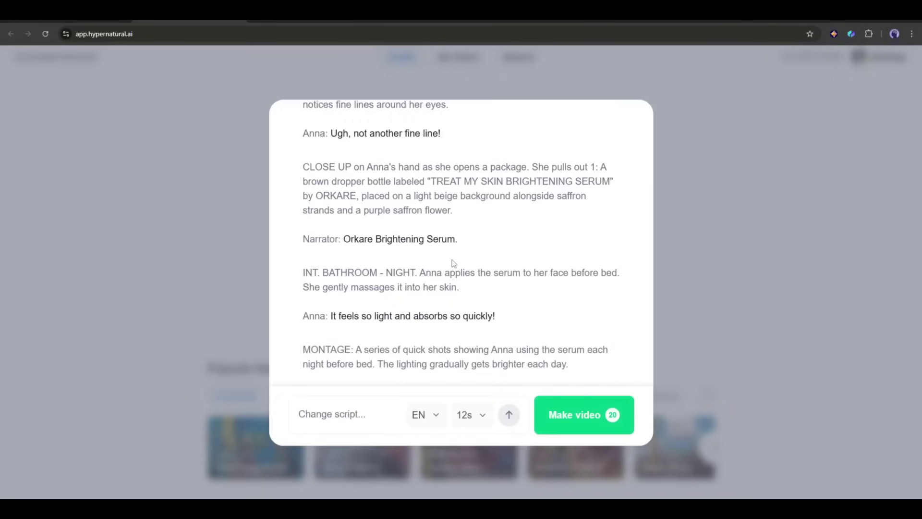
pyautogui.scroll(-4, 452, 260)
pyautogui.scroll(10, 365, 331)
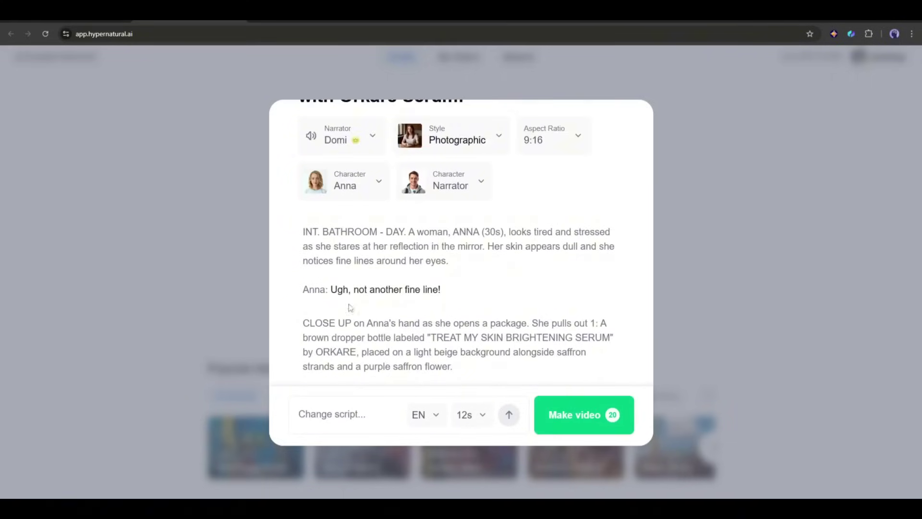
pyautogui.scroll(2, 383, 325)
pyautogui.scroll(-9, 383, 319)
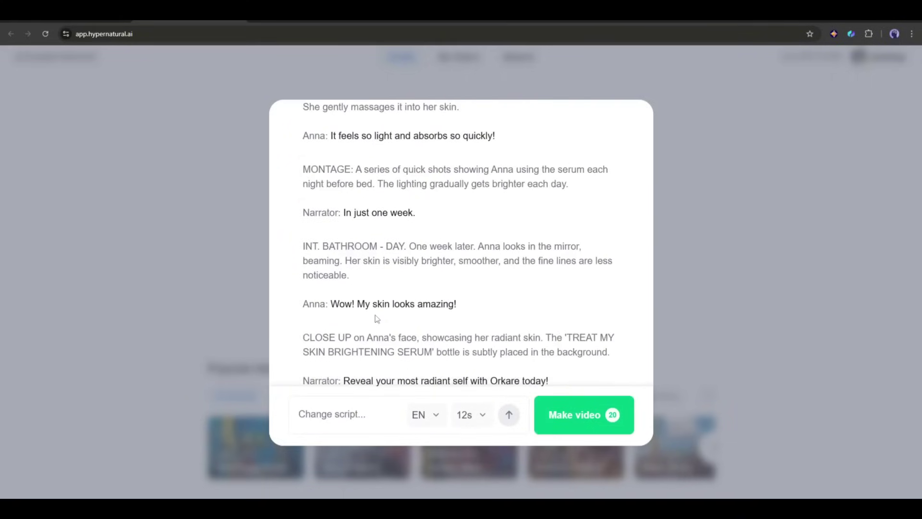
pyautogui.scroll(10, 383, 350)
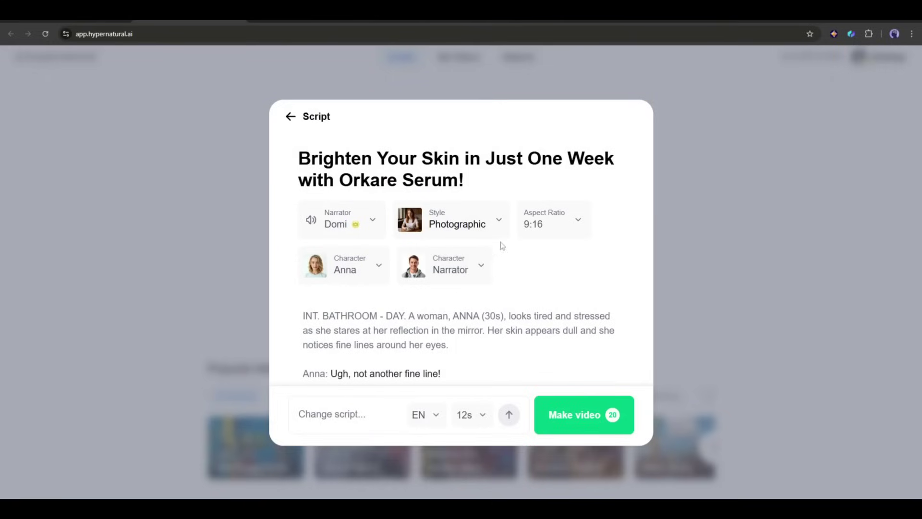
# Choose Rachel as the narrator voice, keeping Photographic style and 9:16 aspect ratio.
pyautogui.click(349, 225)
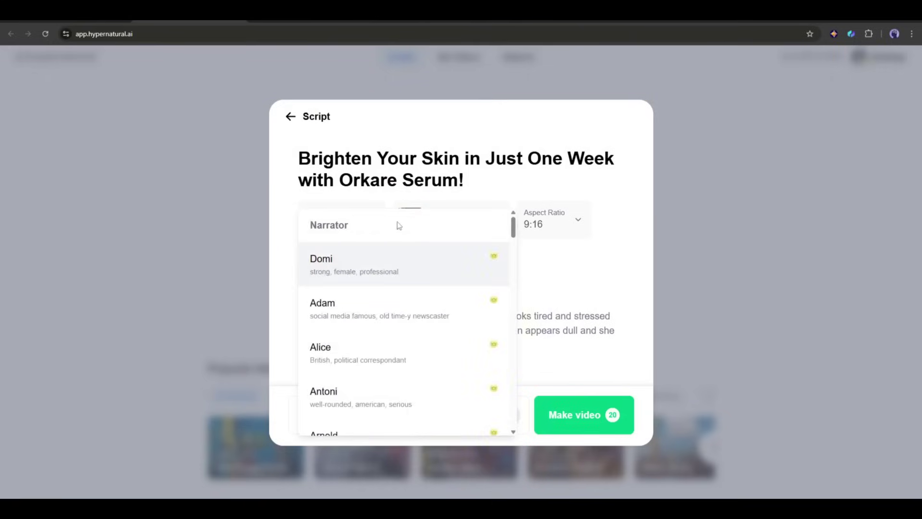
pyautogui.scroll(-3, 398, 299)
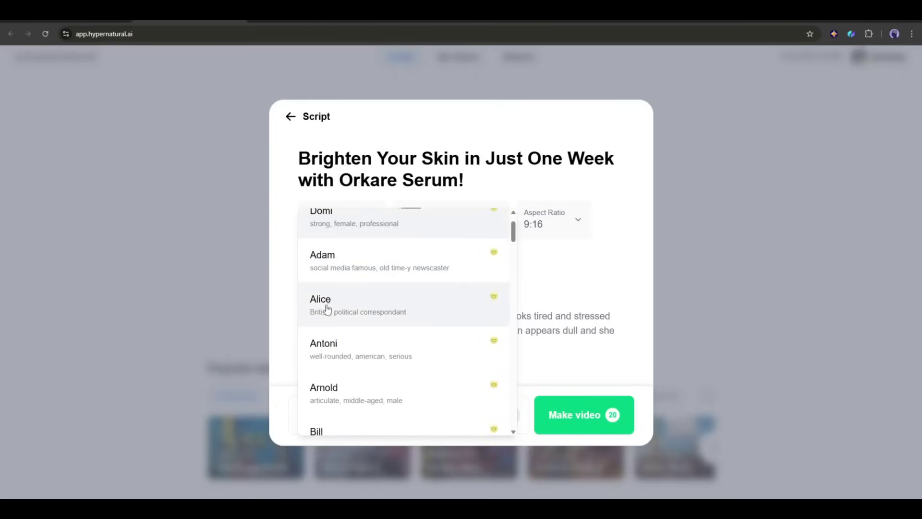
pyautogui.scroll(-20, 336, 313)
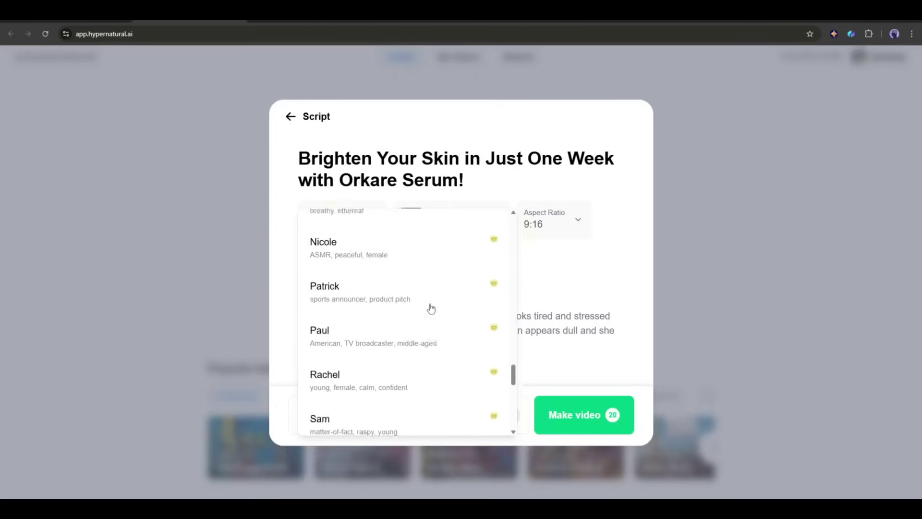
pyautogui.scroll(-1, 432, 367)
pyautogui.scroll(5, 422, 342)
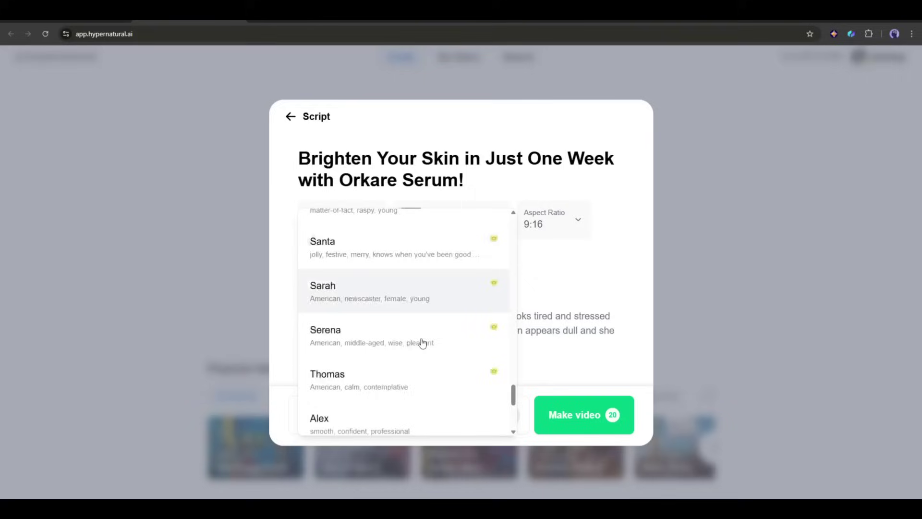
pyautogui.scroll(-3, 423, 351)
pyautogui.scroll(7, 426, 385)
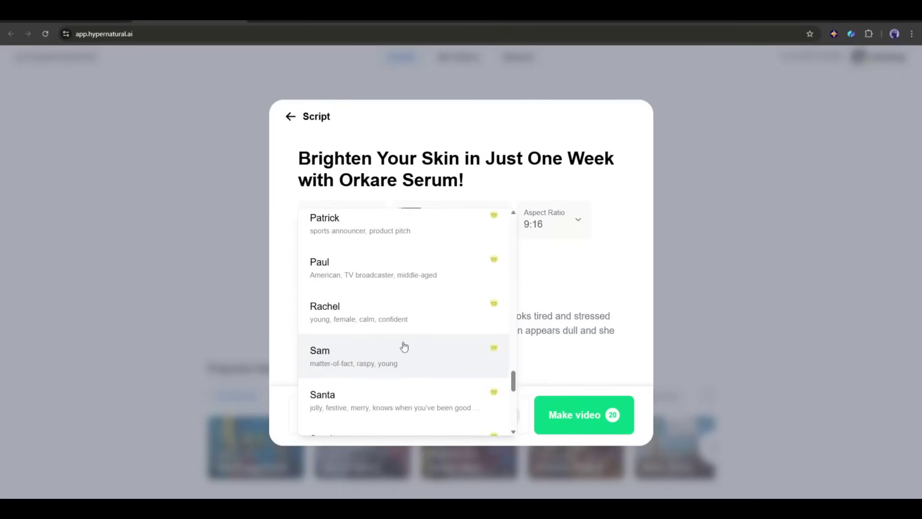
pyautogui.click(356, 359)
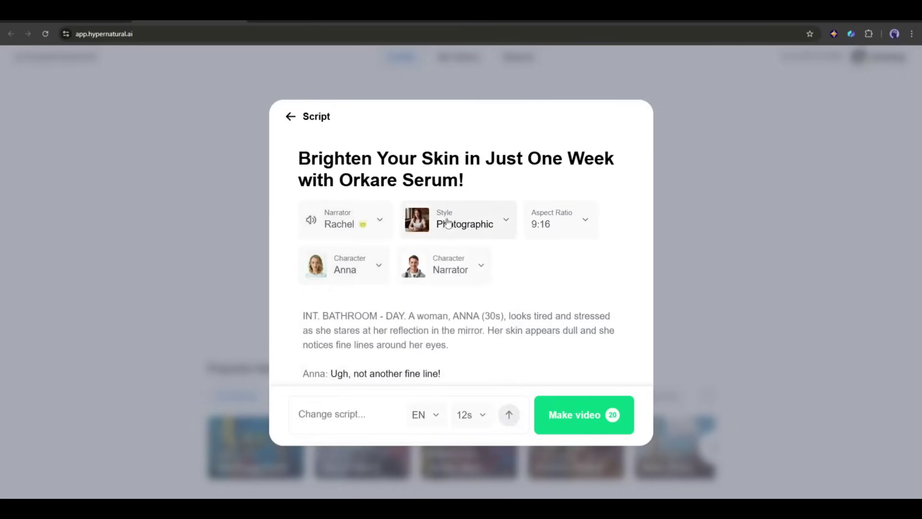
pyautogui.click(487, 228)
pyautogui.click(486, 197)
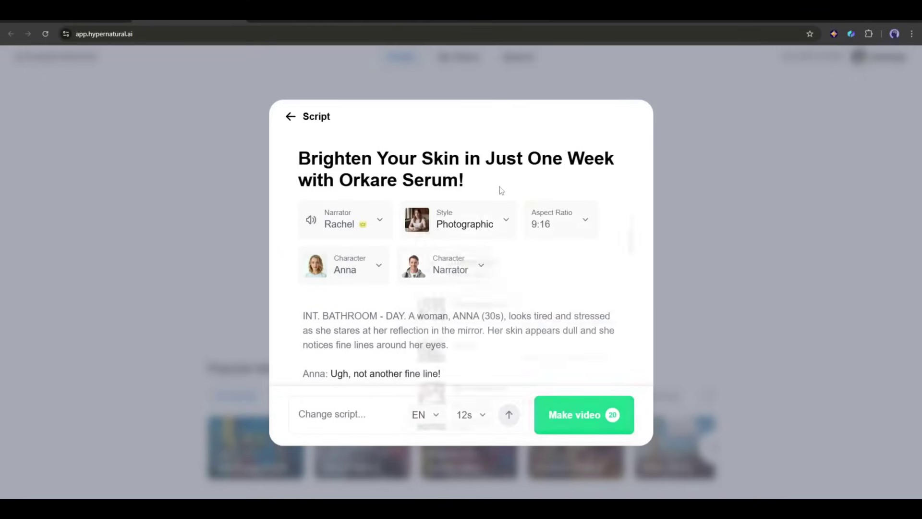
pyautogui.click(555, 216)
pyautogui.click(555, 188)
# Cast Ashley as the Narrator character, abandoning a new-character draft.
pyautogui.click(370, 269)
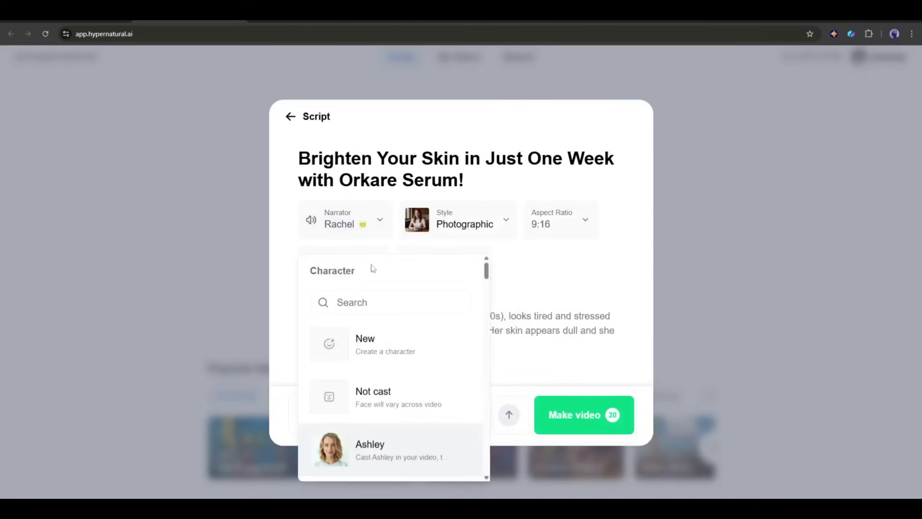
pyautogui.scroll(-1, 402, 421)
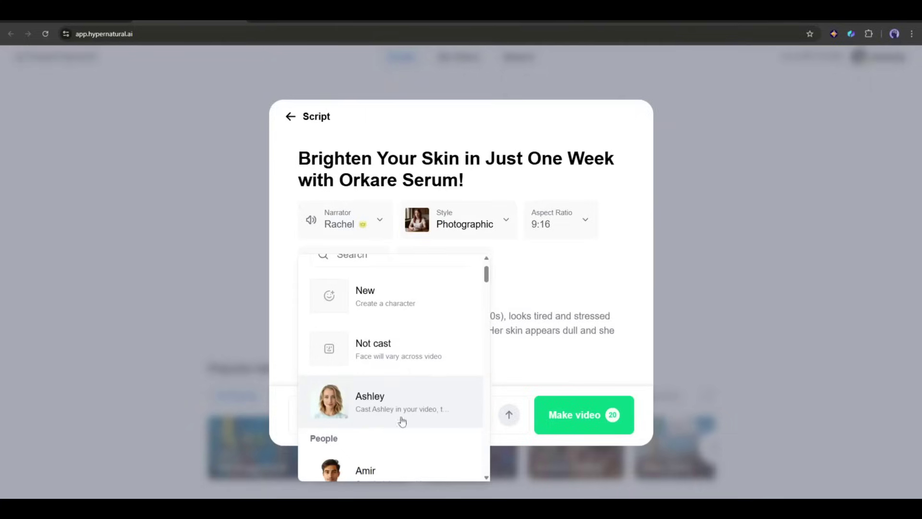
pyautogui.click(375, 302)
pyautogui.click(428, 358)
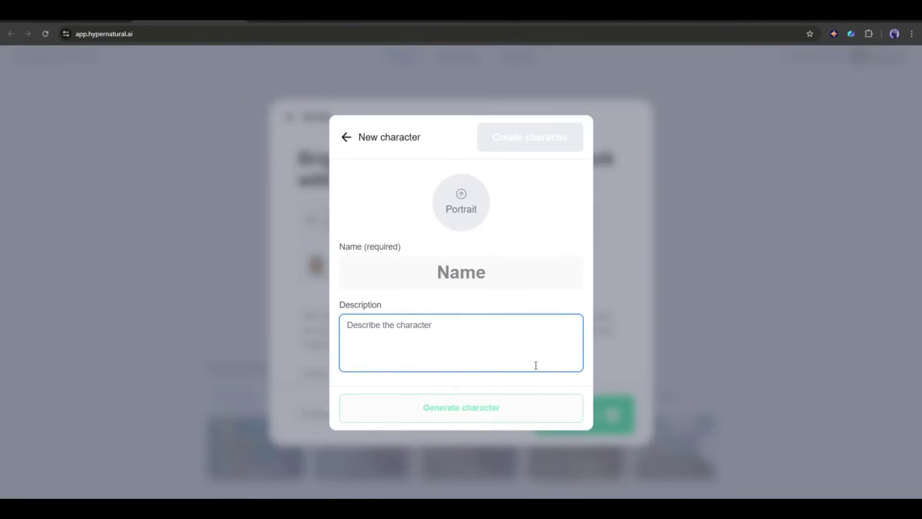
pyautogui.click(345, 138)
pyautogui.click(456, 269)
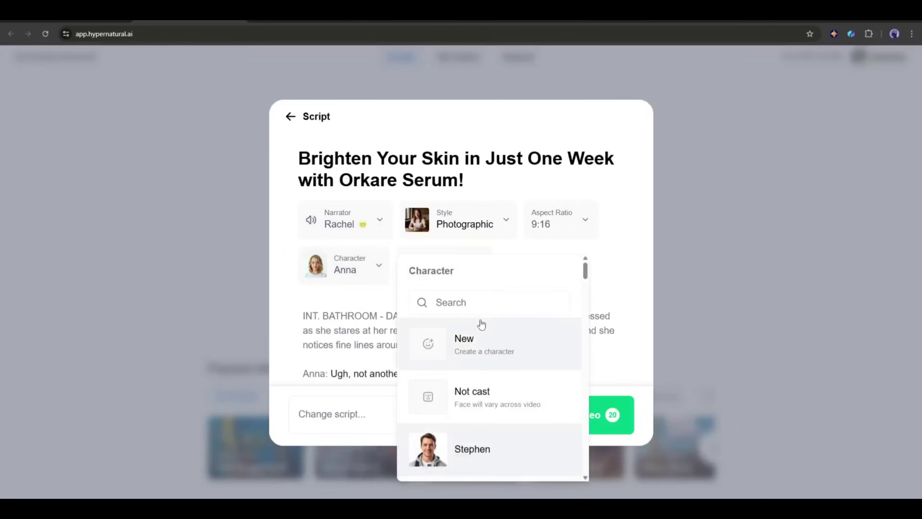
pyautogui.scroll(-5, 479, 323)
pyautogui.click(486, 344)
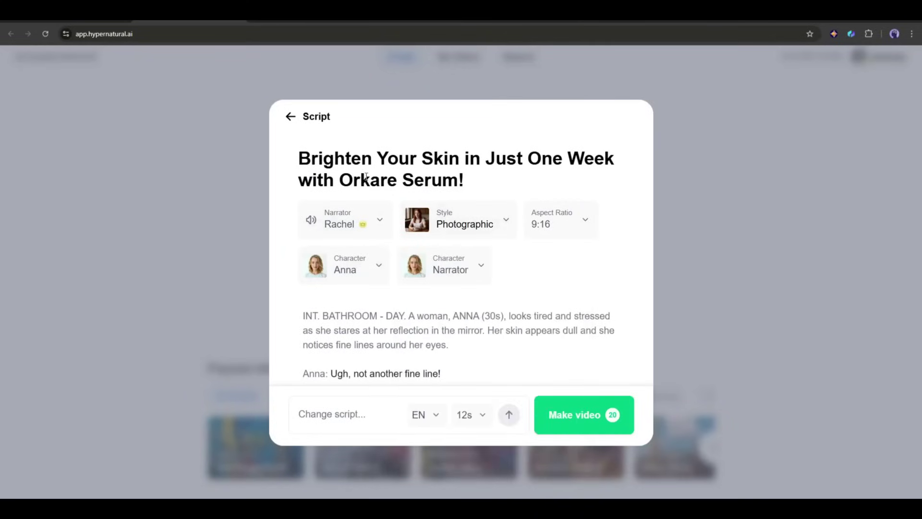
pyautogui.scroll(-10, 453, 333)
# Make the video from the script and play the 19-second preview.
pyautogui.click(591, 413)
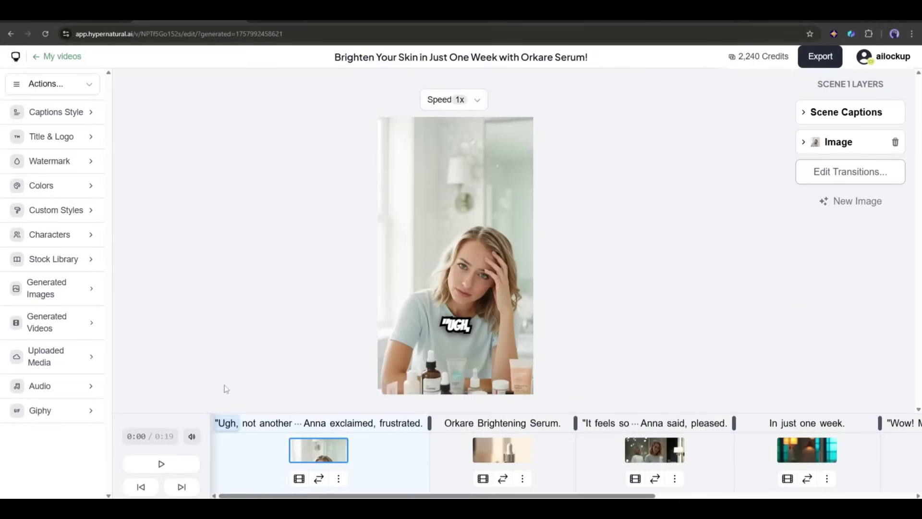
pyautogui.click(161, 463)
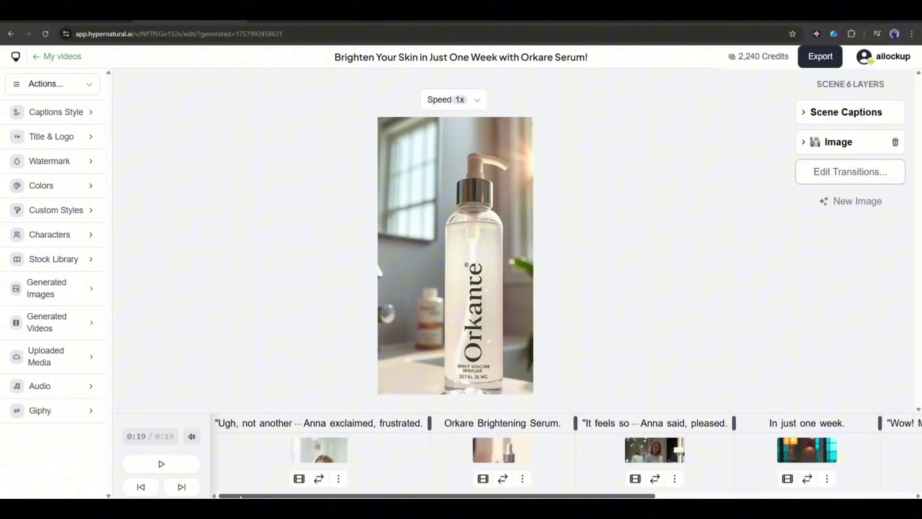
# Regenerate scene 1's image from an edited prompt and replace the current image.
pyautogui.click(323, 455)
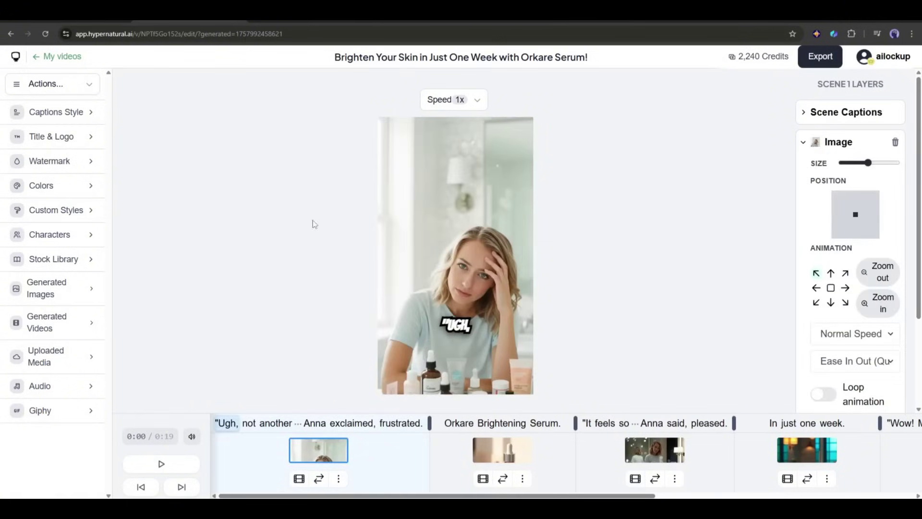
pyautogui.click(522, 456)
pyautogui.click(656, 464)
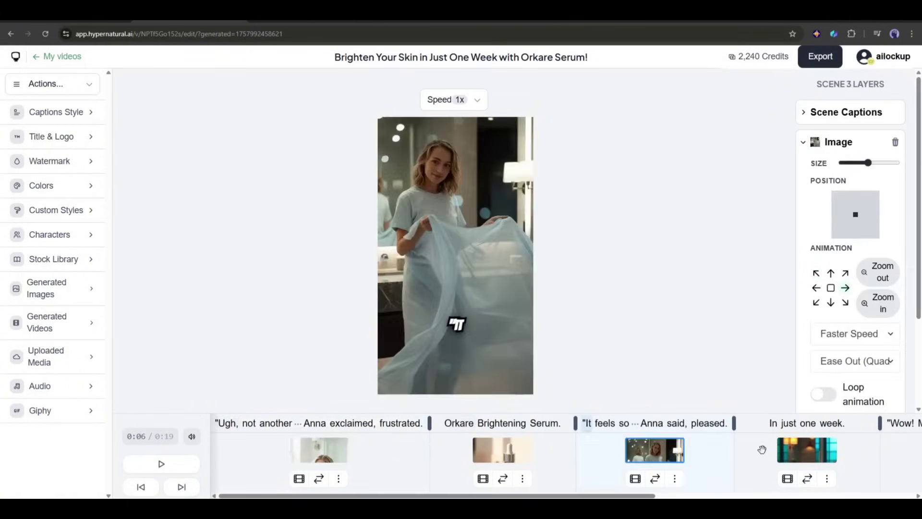
pyautogui.click(761, 449)
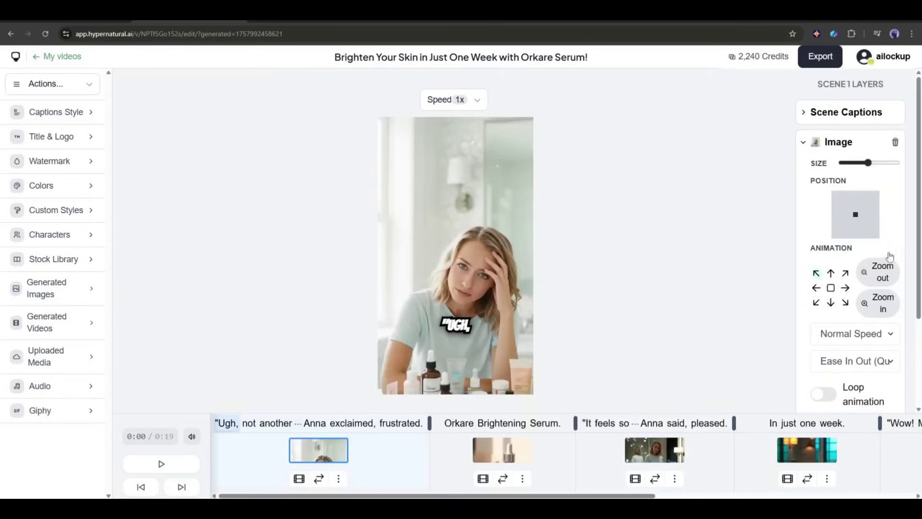
pyautogui.scroll(-3, 889, 256)
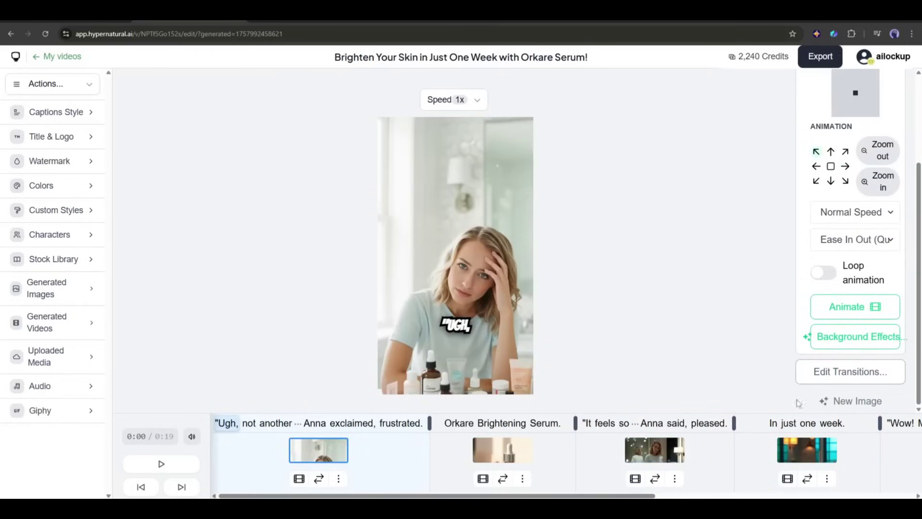
pyautogui.click(837, 408)
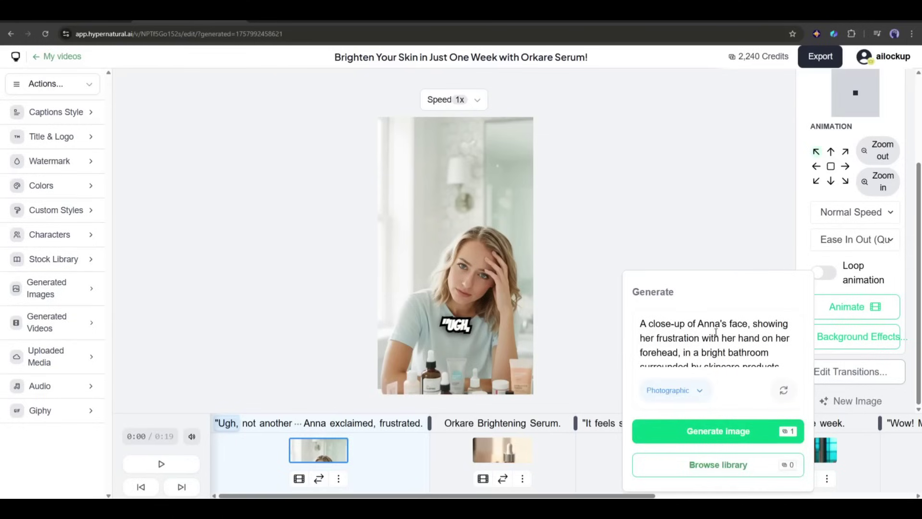
pyautogui.scroll(-1, 715, 331)
pyautogui.click(695, 343)
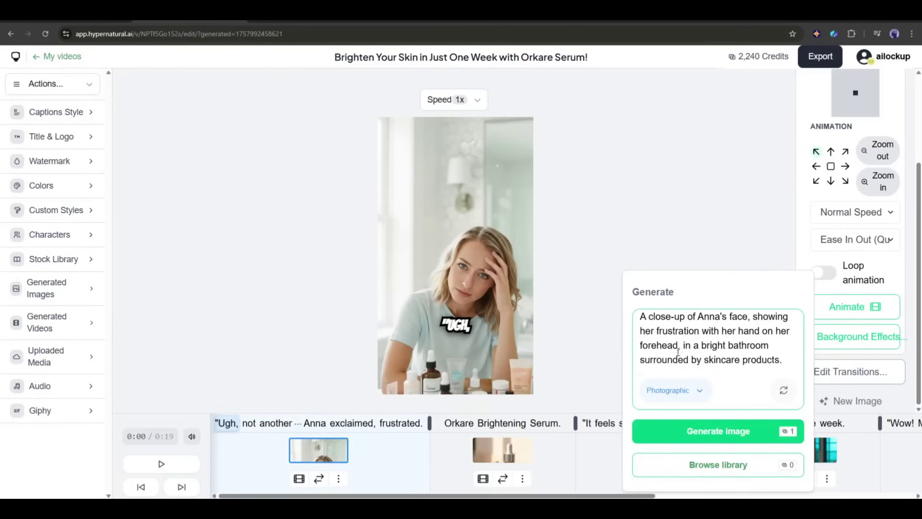
pyautogui.scroll(1, 678, 352)
pyautogui.click(700, 430)
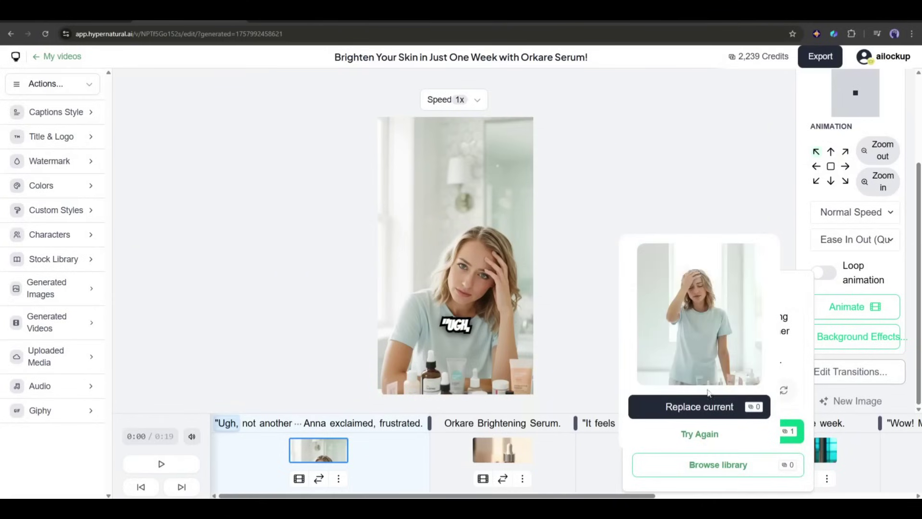
pyautogui.click(713, 409)
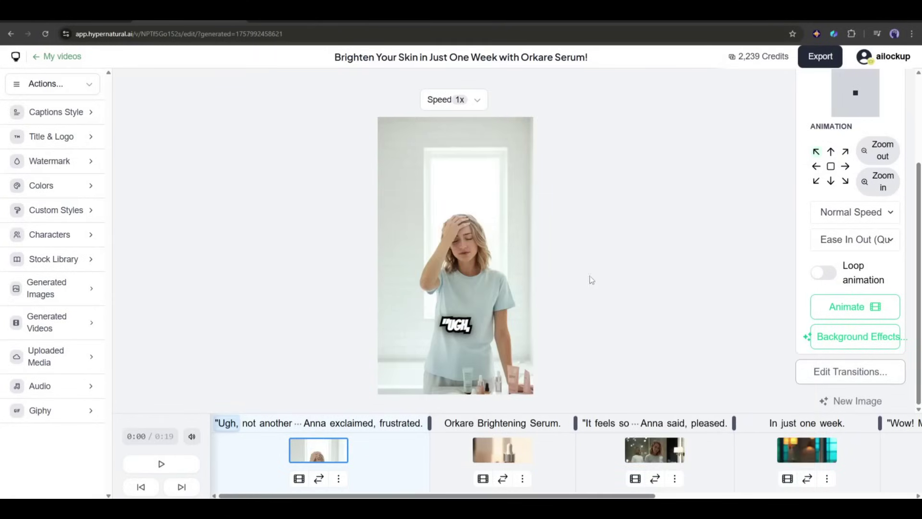
# Generate a new image for scene 3.
pyautogui.click(654, 449)
pyautogui.click(850, 401)
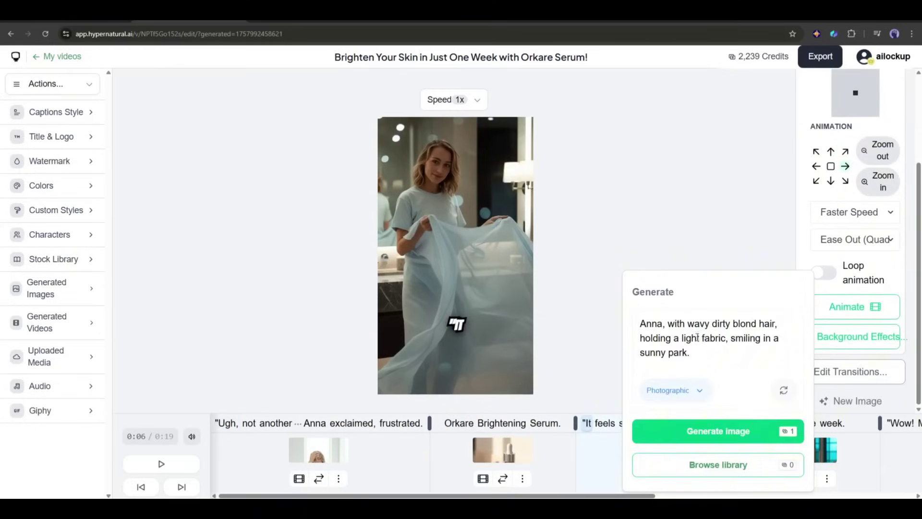
pyautogui.click(733, 434)
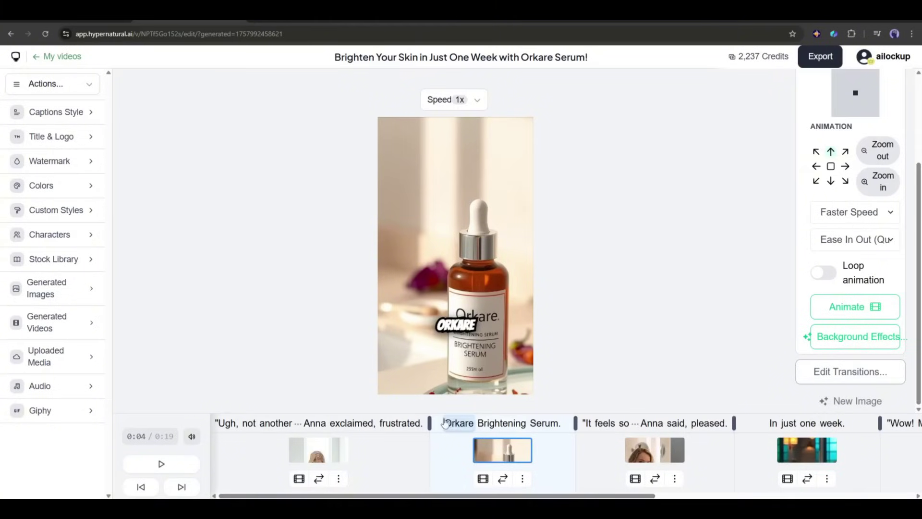
# Animate scene 1's image and play the resulting clip.
pyautogui.click(317, 451)
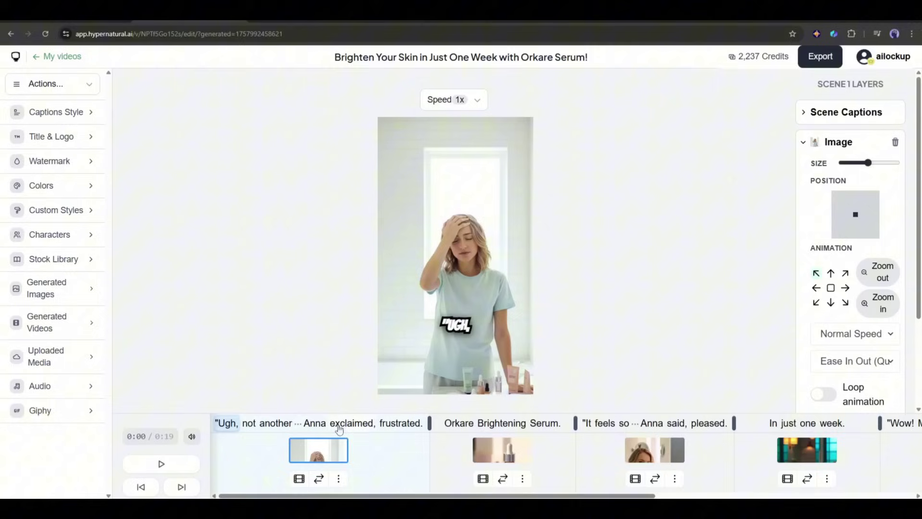
pyautogui.click(298, 479)
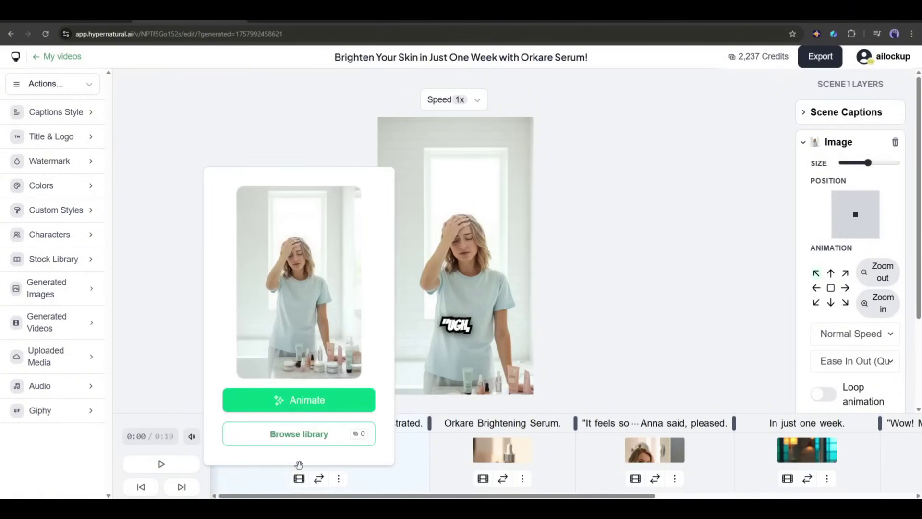
pyautogui.click(311, 407)
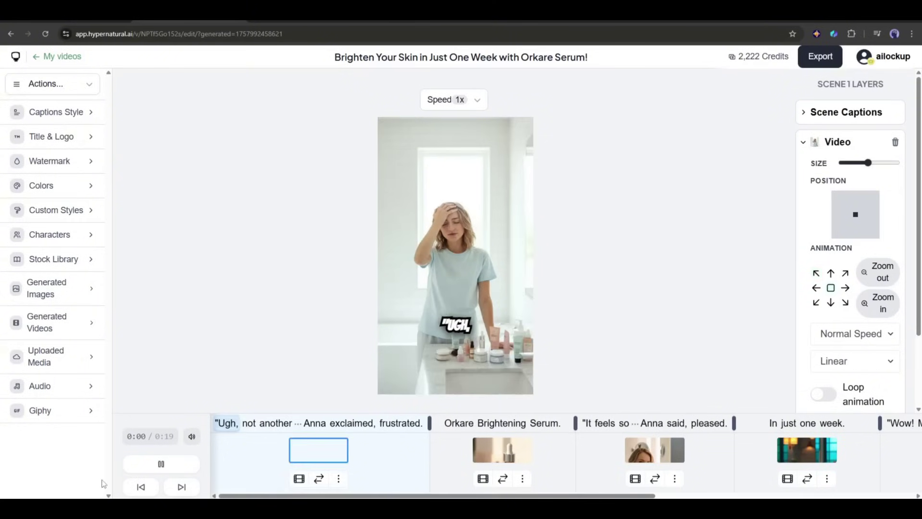
pyautogui.click(131, 471)
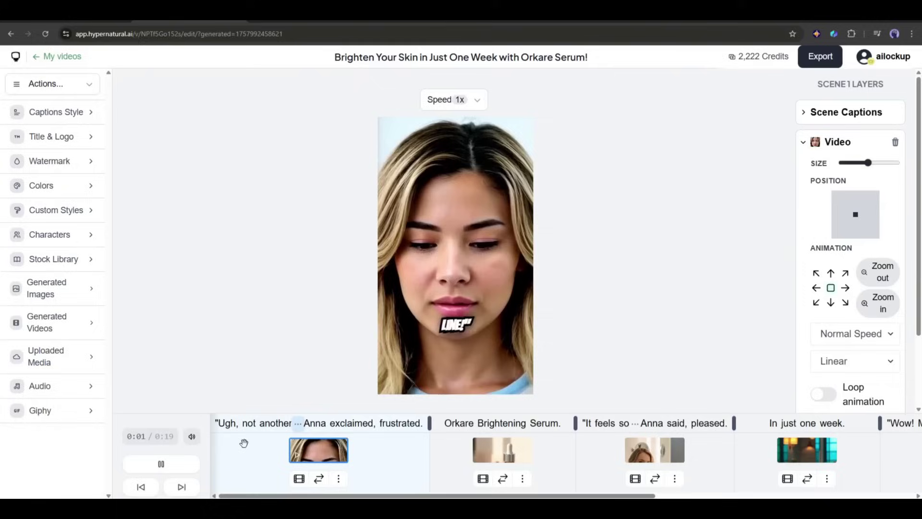
pyautogui.click(483, 478)
# Animate scenes 2 through 5, then animate scene 1 again.
pyautogui.click(483, 400)
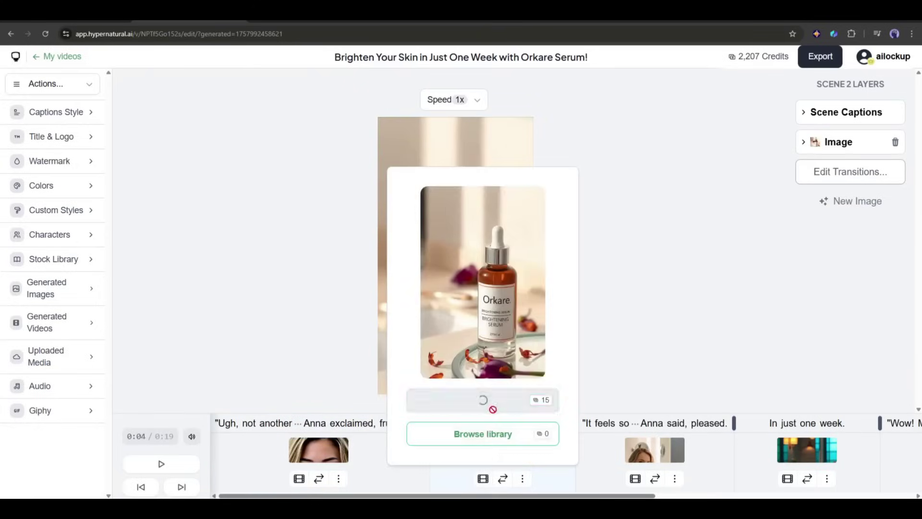
pyautogui.click(635, 478)
pyautogui.click(635, 399)
pyautogui.click(654, 478)
pyautogui.click(658, 398)
pyautogui.click(818, 478)
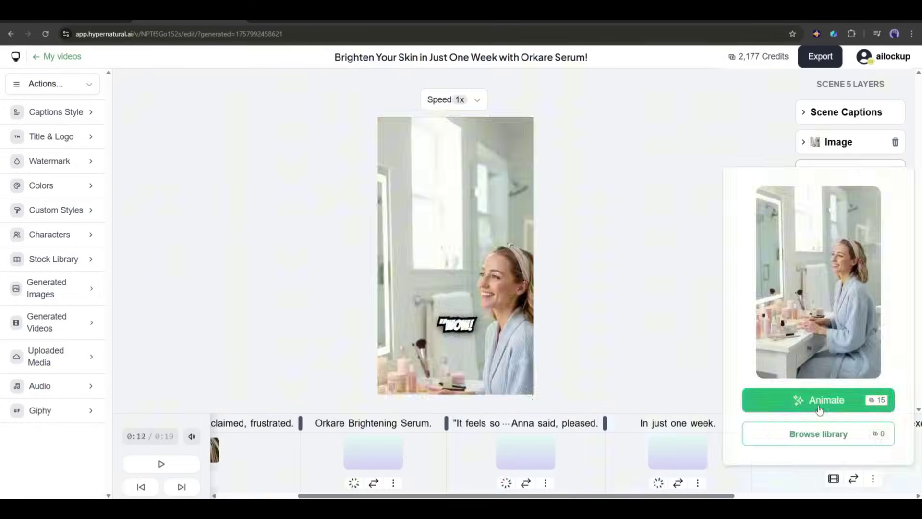
pyautogui.click(816, 398)
pyautogui.hscroll(-10, 529, 456)
pyautogui.click(298, 478)
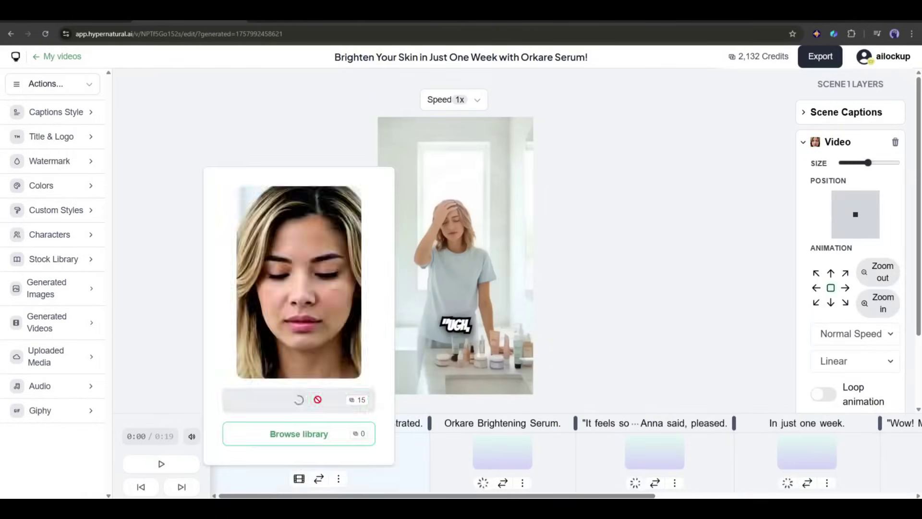
pyautogui.click(319, 399)
pyautogui.click(161, 464)
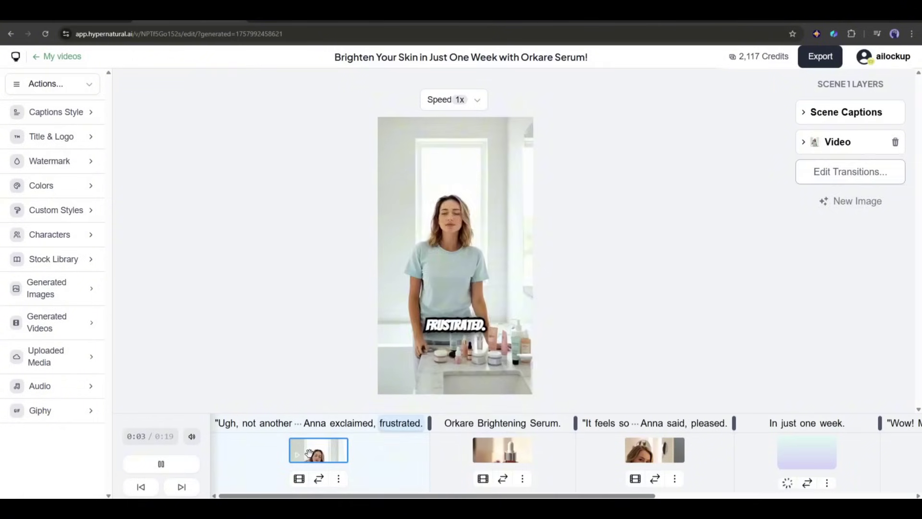
# Replay the video from scene 1 and dismiss the animation-ready notice.
pyautogui.click(300, 454)
pyautogui.click(161, 463)
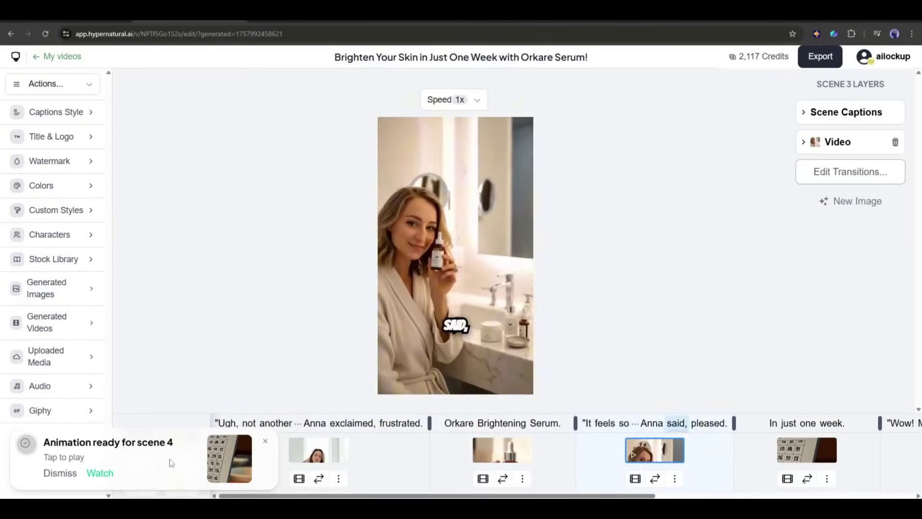
pyautogui.click(265, 441)
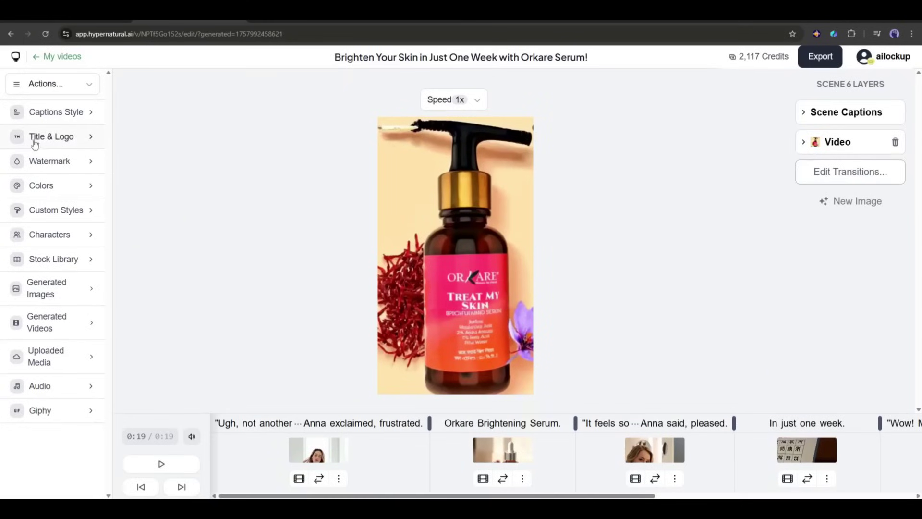
# Try square and landscape aspect ratios, then return the video to vertical.
pyautogui.click(78, 90)
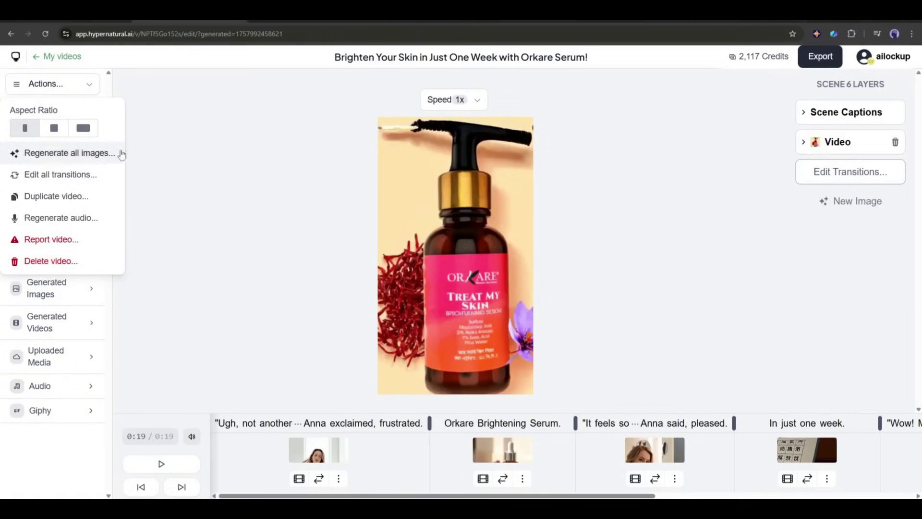
pyautogui.click(56, 128)
pyautogui.click(83, 129)
pyautogui.click(25, 131)
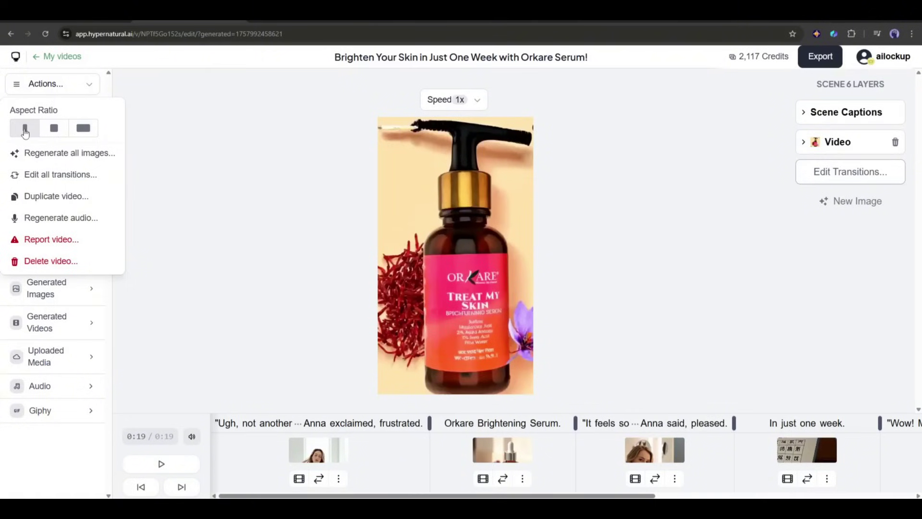
pyautogui.click(148, 145)
# Move scene 6's captions to the lower fourth position in the frame.
pyautogui.click(62, 113)
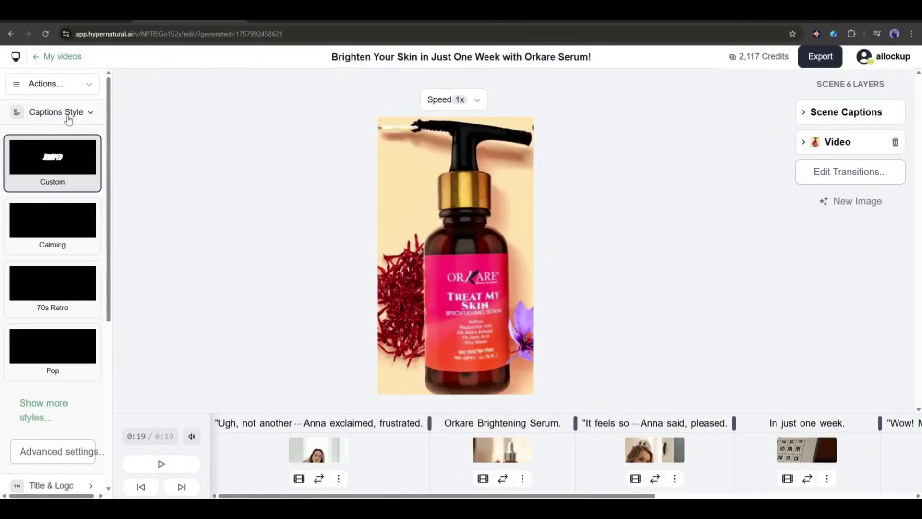
pyautogui.scroll(-3, 62, 222)
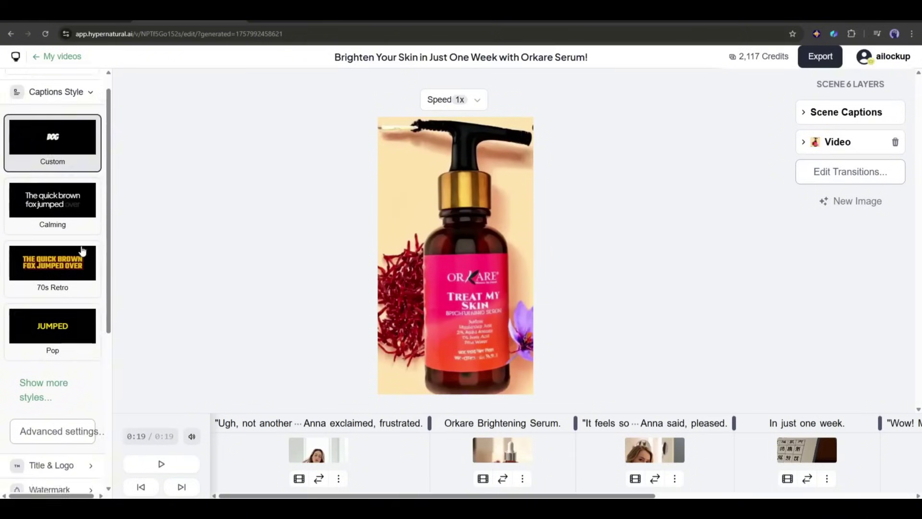
pyautogui.scroll(3, 51, 250)
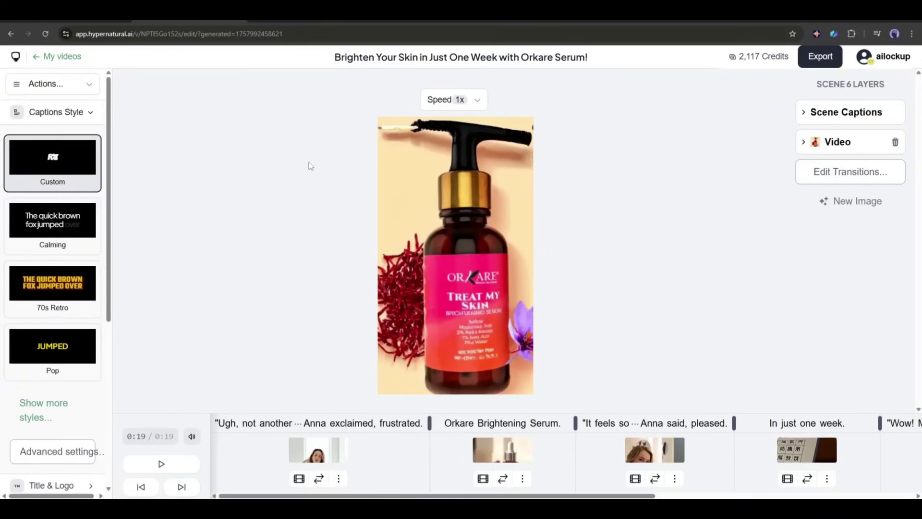
pyautogui.click(845, 112)
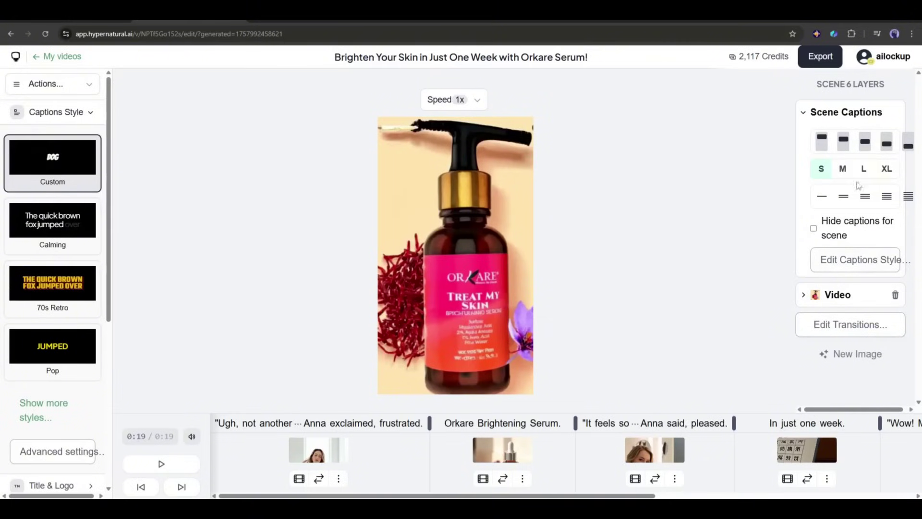
pyautogui.click(886, 143)
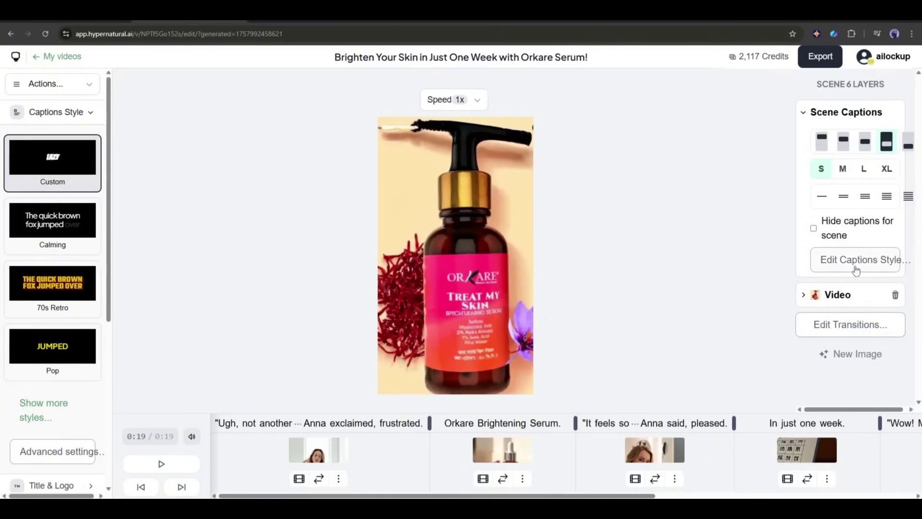
# Preview playback briefly, then collapse the caption styles and show the Title & Logo options.
pyautogui.click(176, 465)
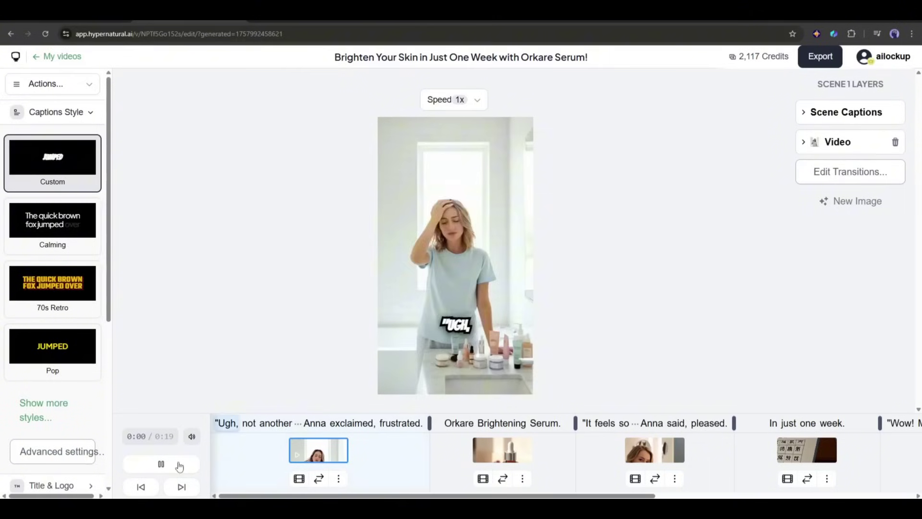
pyautogui.click(161, 464)
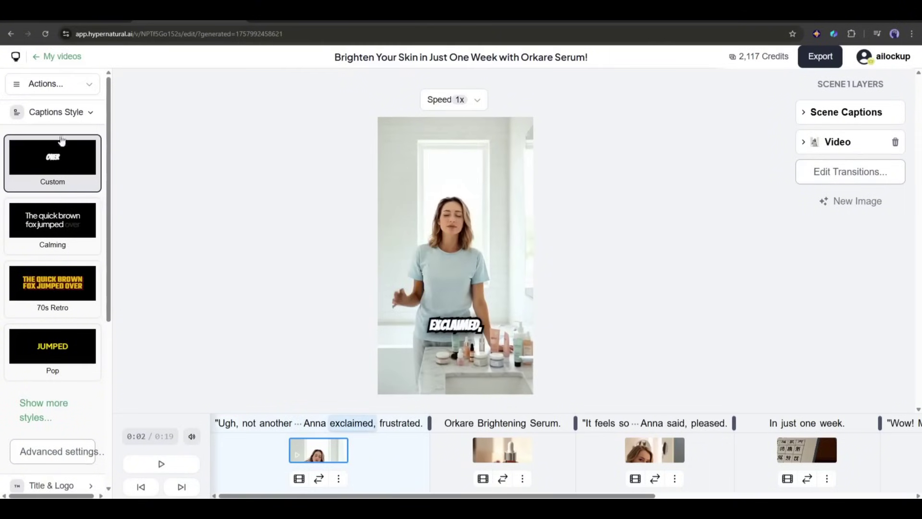
pyautogui.click(84, 122)
pyautogui.click(63, 137)
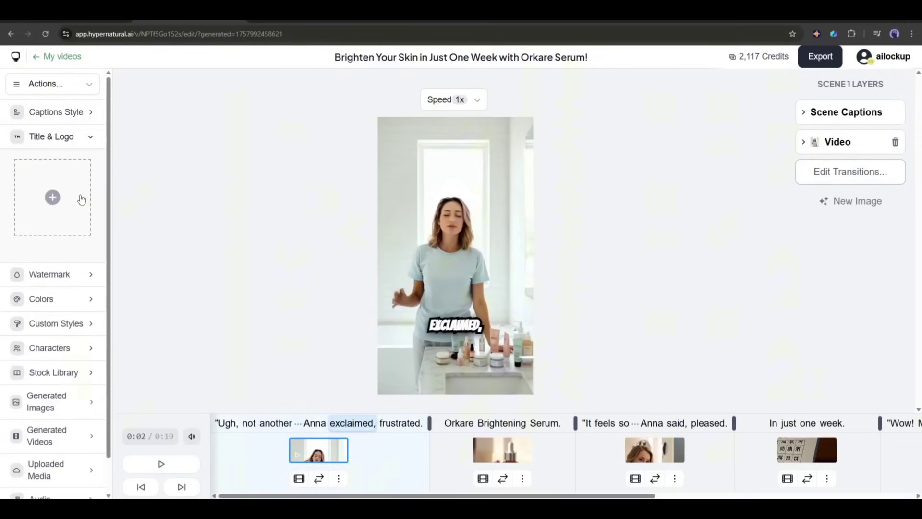
pyautogui.click(72, 276)
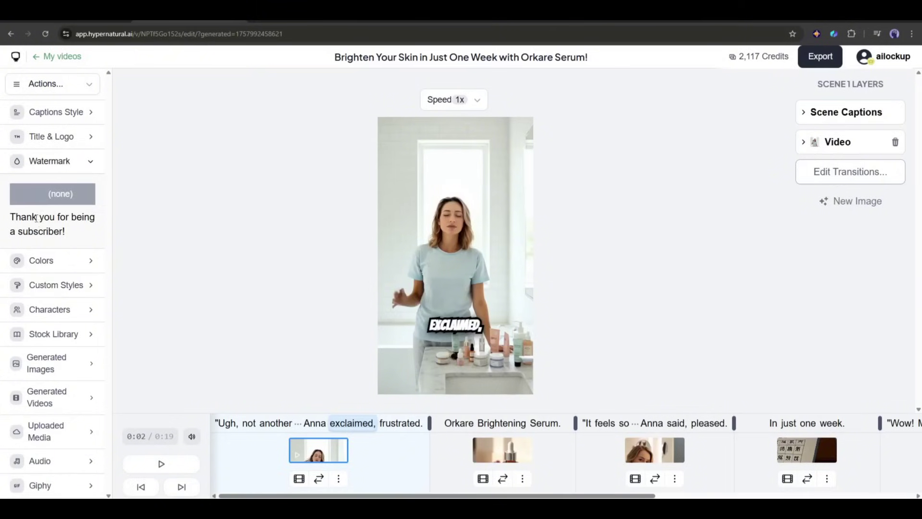
pyautogui.click(54, 260)
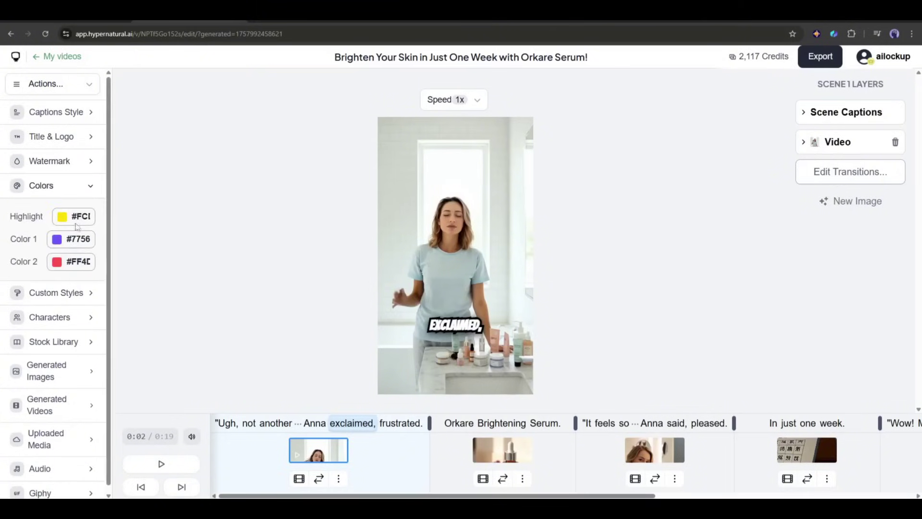
pyautogui.click(56, 292)
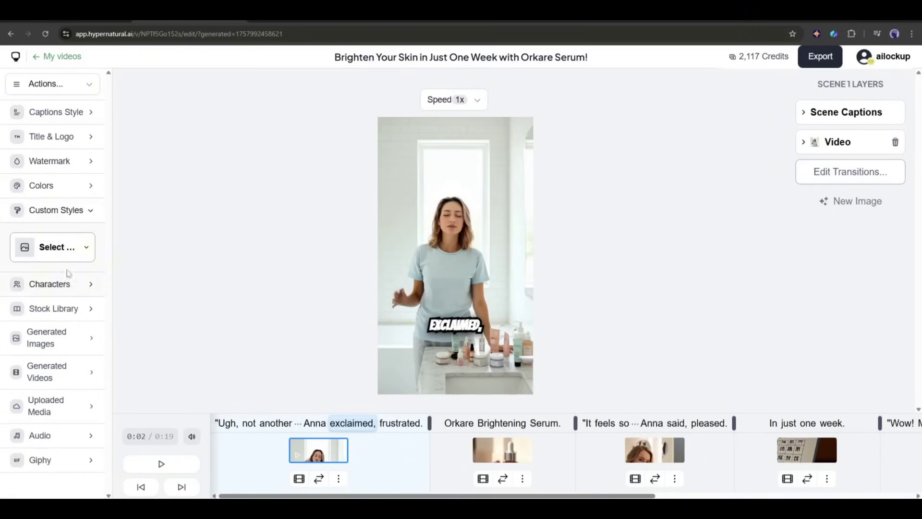
pyautogui.click(67, 247)
pyautogui.click(57, 284)
pyautogui.scroll(-1, 62, 307)
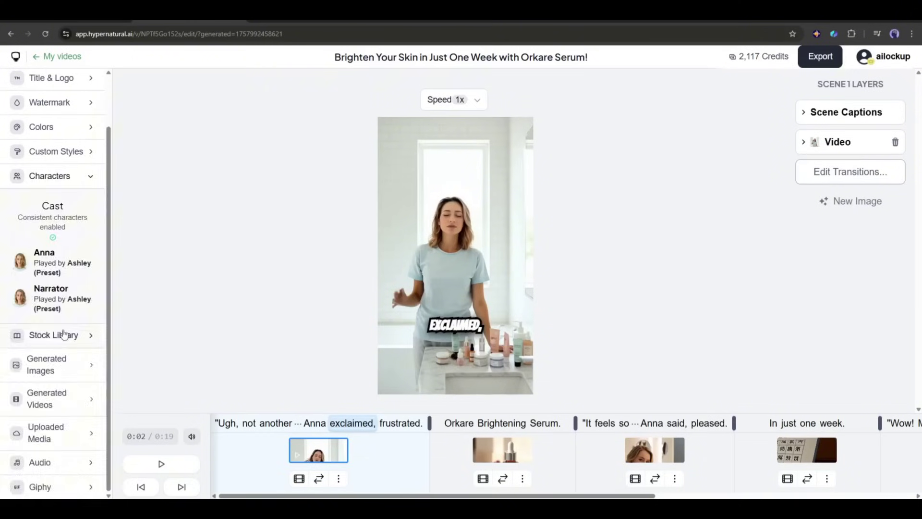
pyautogui.click(62, 333)
pyautogui.scroll(-2, 62, 192)
pyautogui.scroll(2, 63, 164)
pyautogui.click(62, 153)
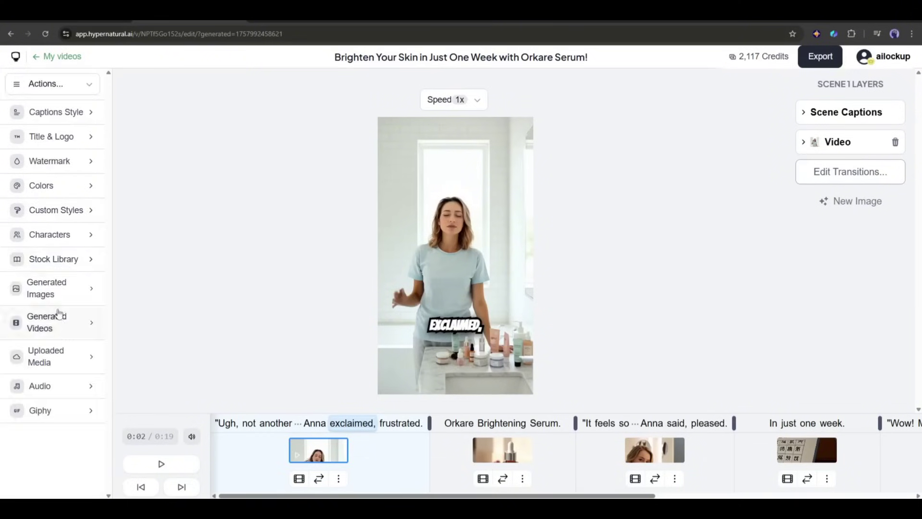
pyautogui.click(64, 367)
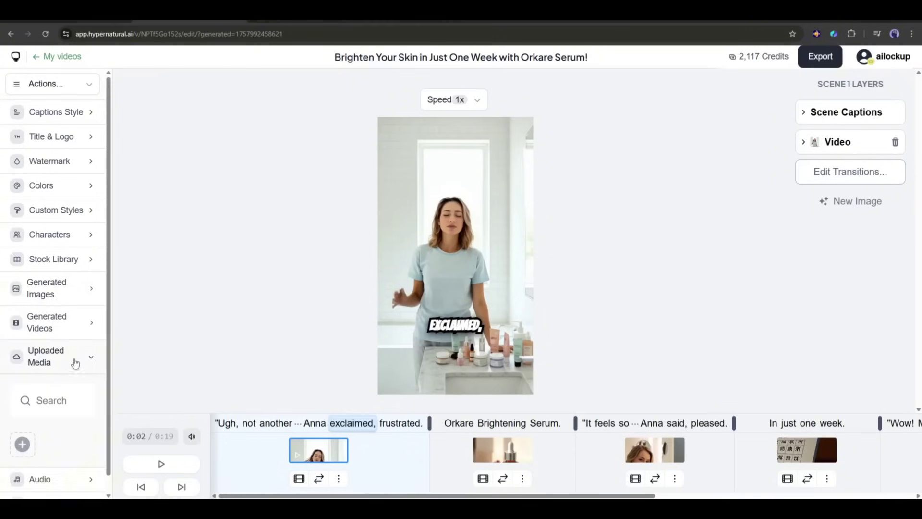
pyautogui.scroll(-3, 62, 372)
pyautogui.scroll(-3, 61, 377)
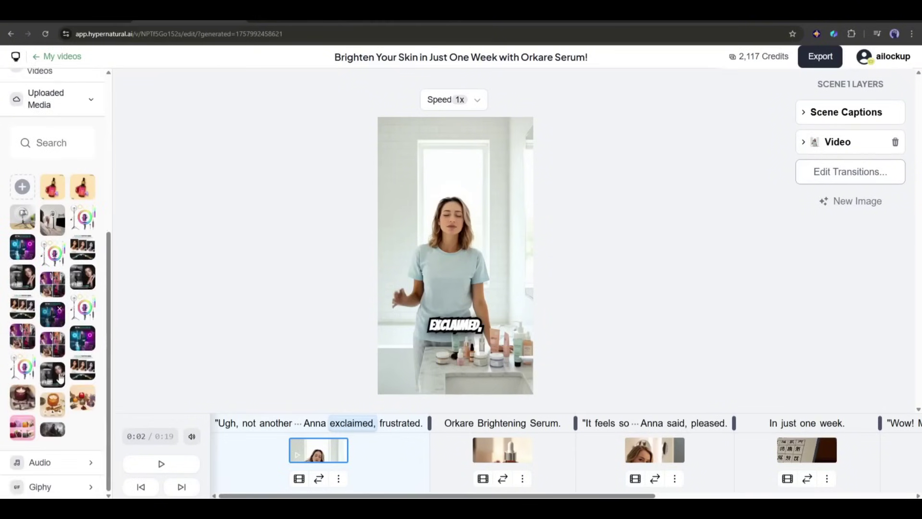
pyautogui.scroll(4, 72, 346)
pyautogui.click(60, 298)
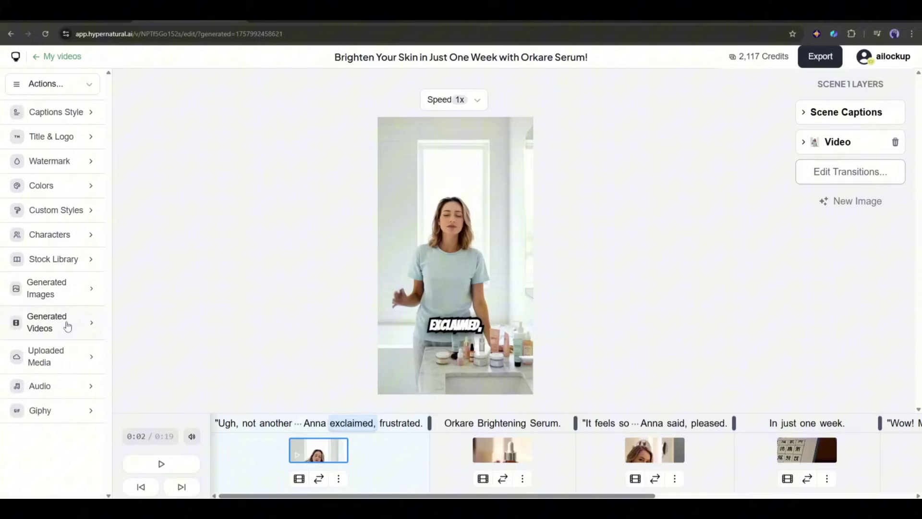
pyautogui.click(56, 391)
pyautogui.scroll(-3, 56, 394)
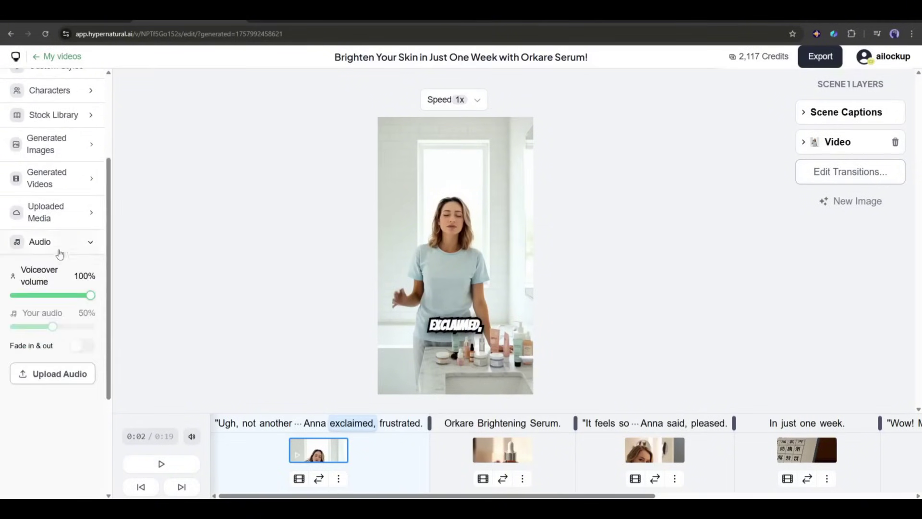
pyautogui.click(58, 249)
pyautogui.click(53, 409)
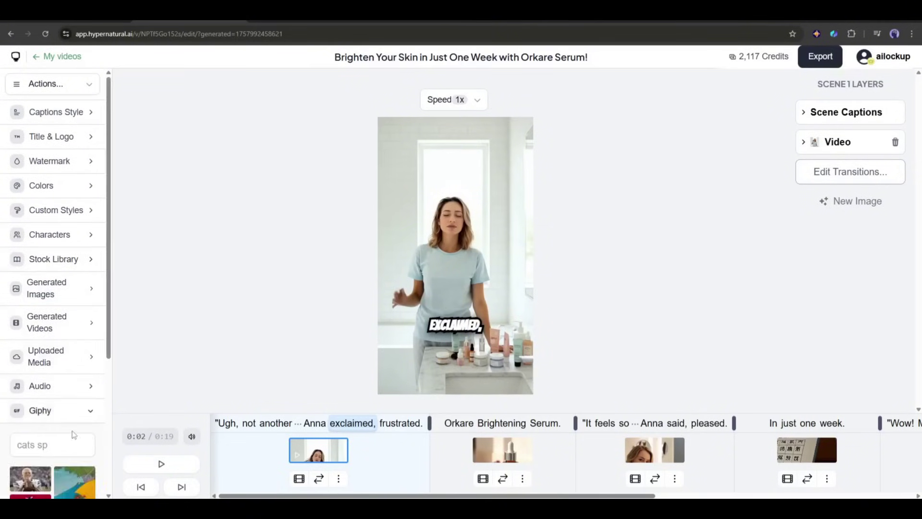
pyautogui.click(58, 410)
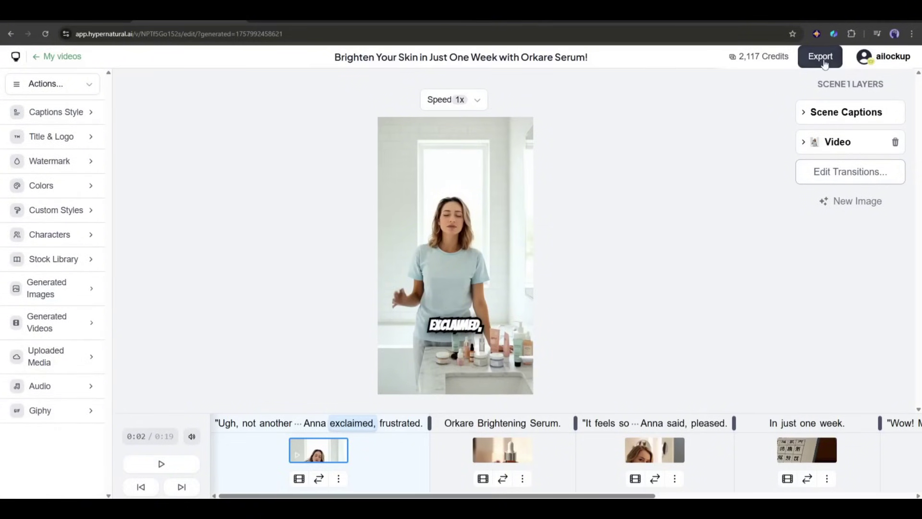
# Export the Orkare serum ad at 1080p quality.
pyautogui.click(820, 56)
pyautogui.click(465, 370)
pyautogui.click(496, 442)
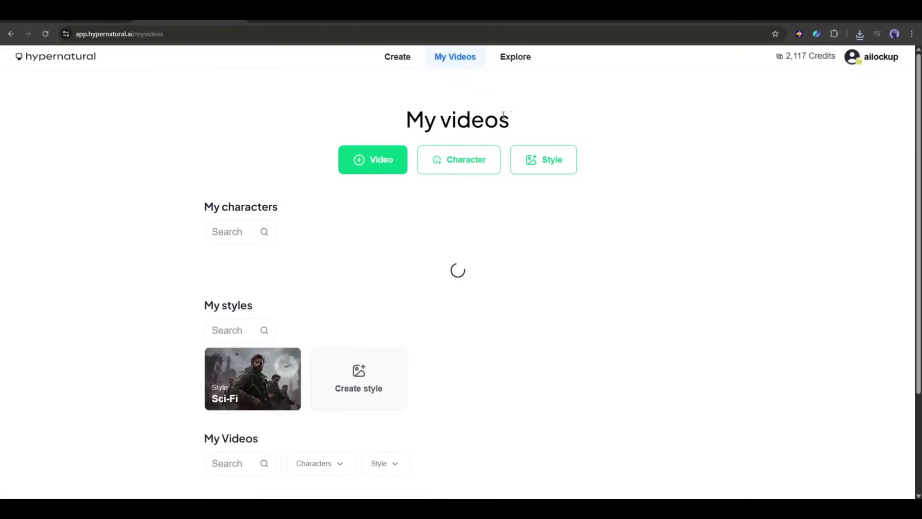
# Paste the music box story as a new video prompt with 3D Animation style and Classic length.
pyautogui.click(398, 57)
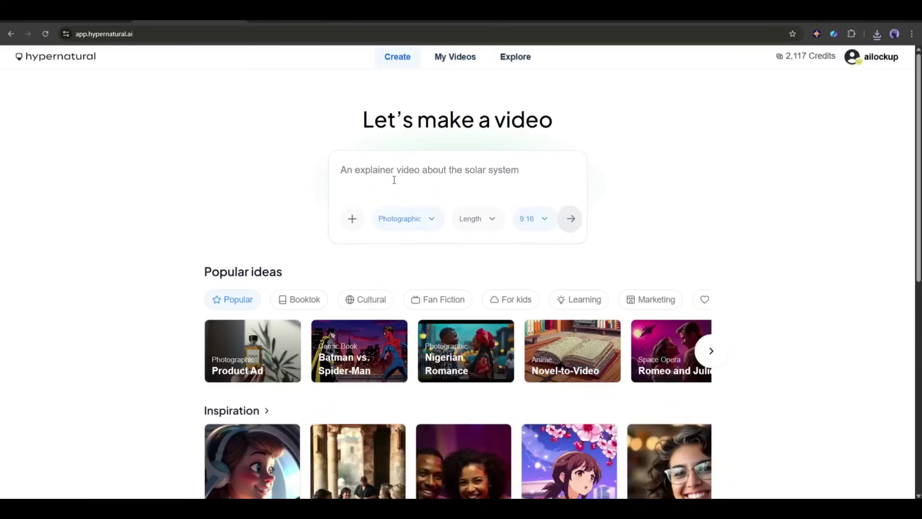
pyautogui.write("Maya discovered the old music box in her grandmother's attic. As she wound the key, the tiny dancer began to spin, and suddenly the room filled with memories of summer evenings and laughter that echoed through time.")
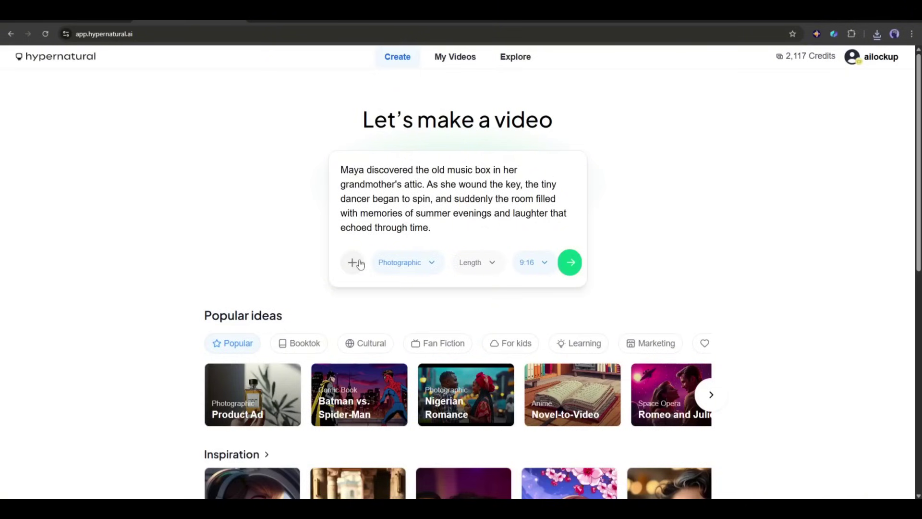
pyautogui.click(395, 263)
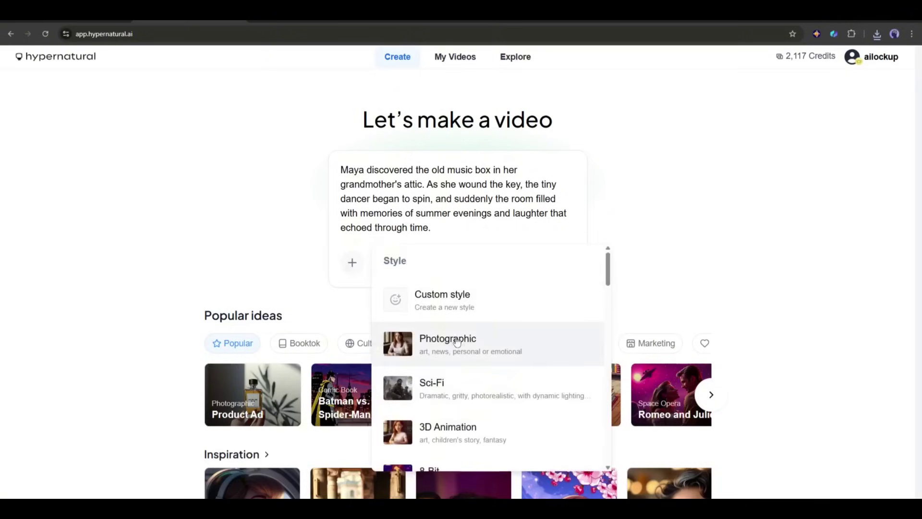
pyautogui.scroll(-1, 456, 356)
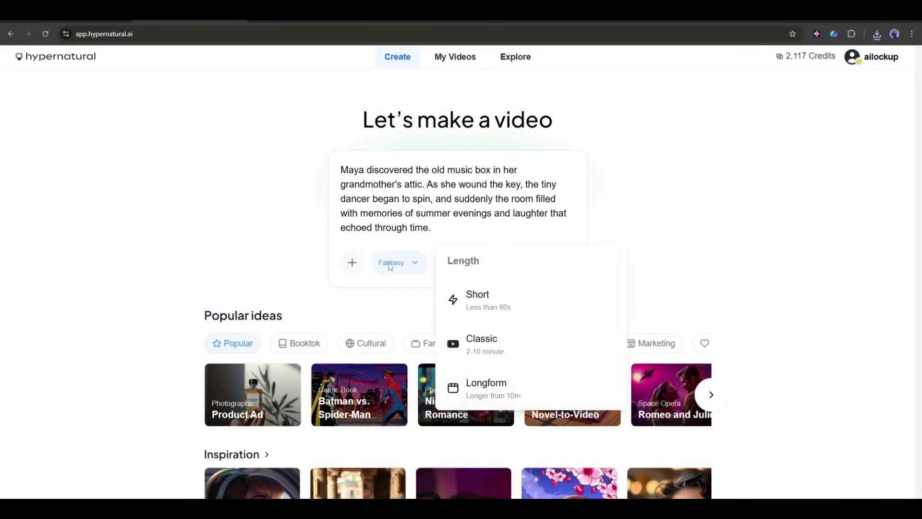
pyautogui.click(393, 262)
pyautogui.click(446, 468)
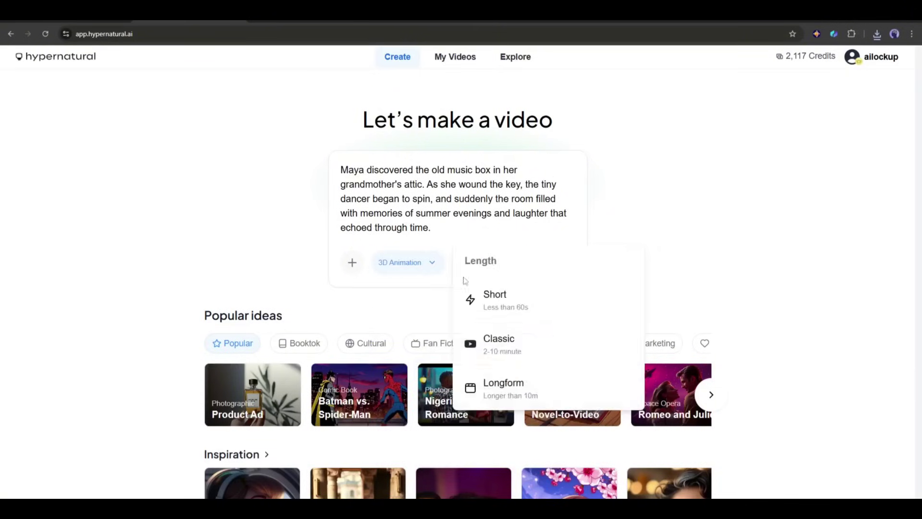
pyautogui.click(495, 335)
pyautogui.click(555, 336)
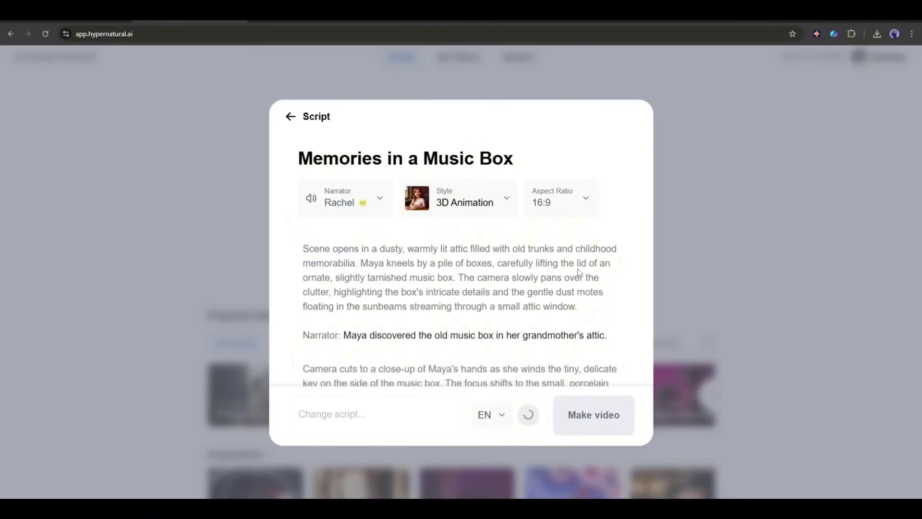
# Keep Maya as the cast character and generate the video.
pyautogui.click(341, 243)
pyautogui.scroll(-3, 406, 353)
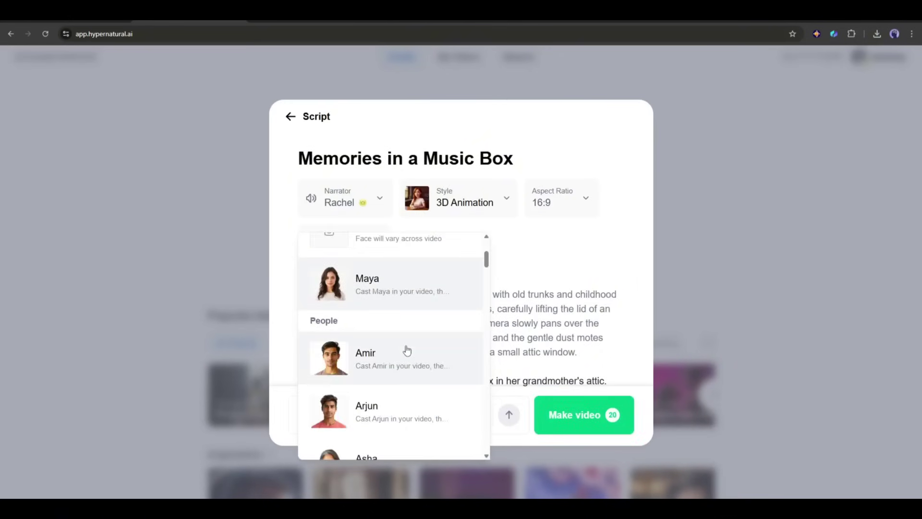
pyautogui.scroll(-20, 407, 351)
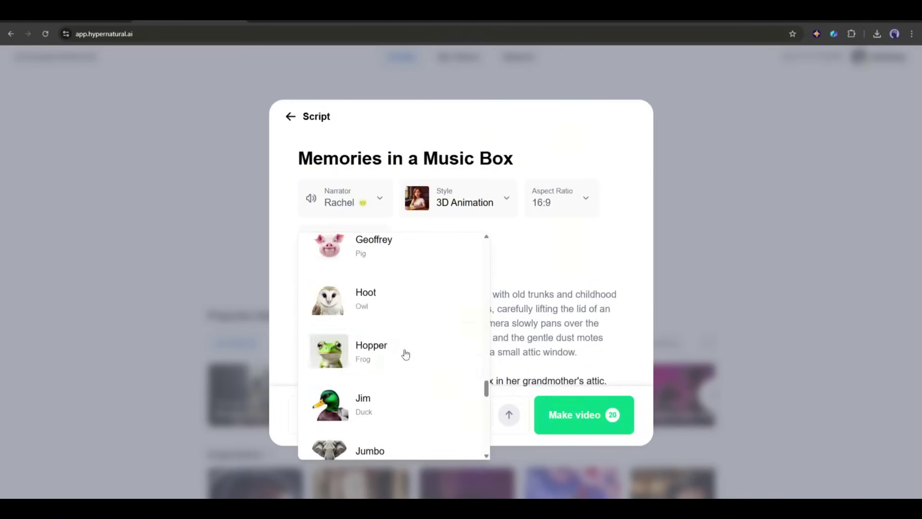
pyautogui.scroll(20, 405, 354)
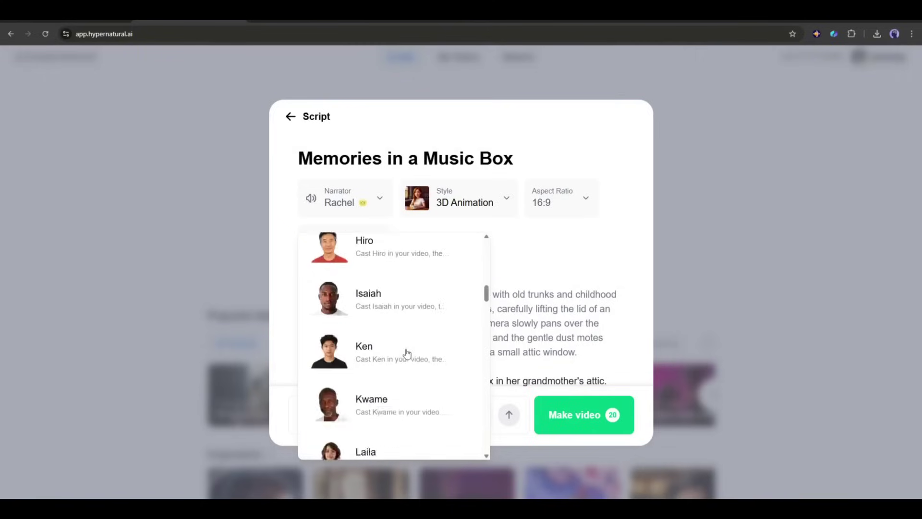
pyautogui.press('Escape')
pyautogui.click(600, 413)
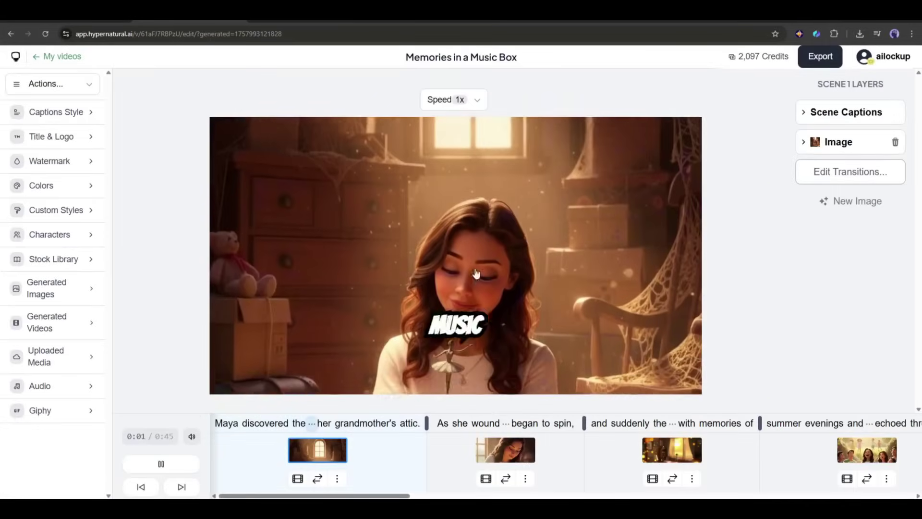
# Animate the opening scenes of Memories in a Music Box, starting from scene 1, then view the caption styles.
pyautogui.click(318, 450)
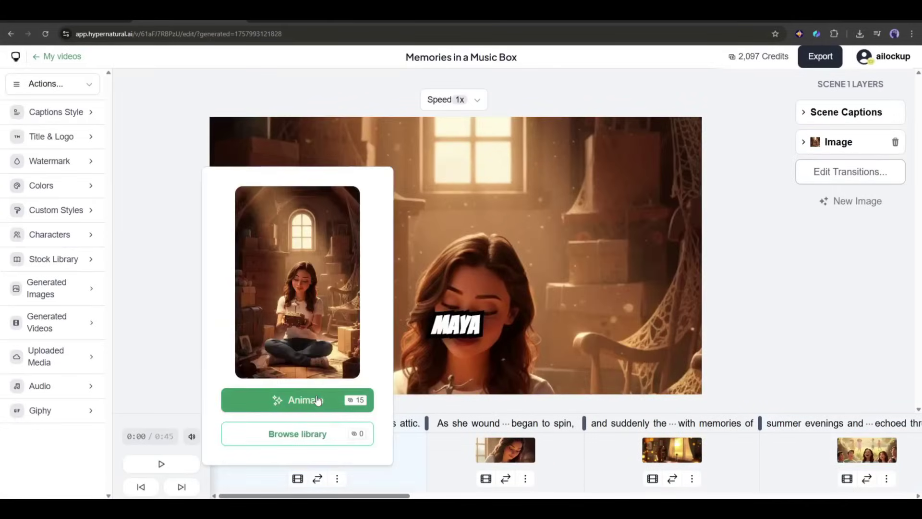
pyautogui.click(505, 449)
pyautogui.click(485, 398)
pyautogui.click(671, 450)
pyautogui.click(651, 398)
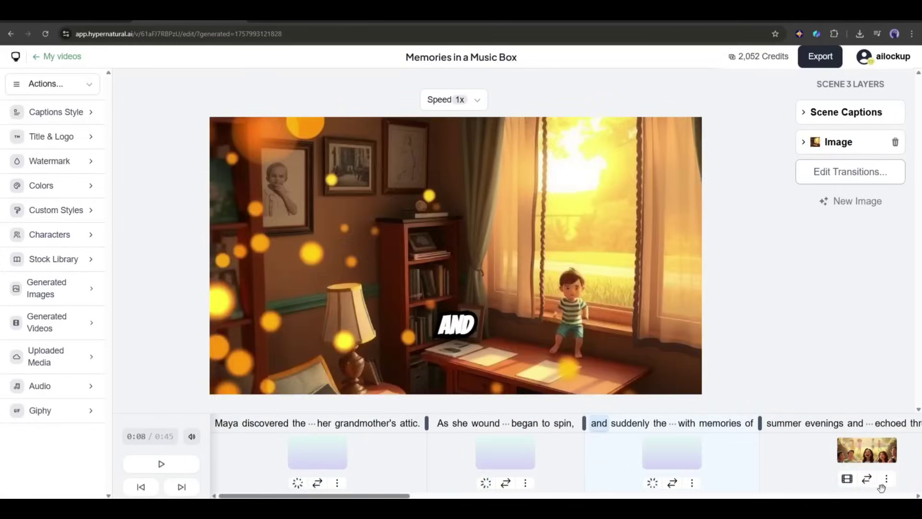
pyautogui.click(866, 450)
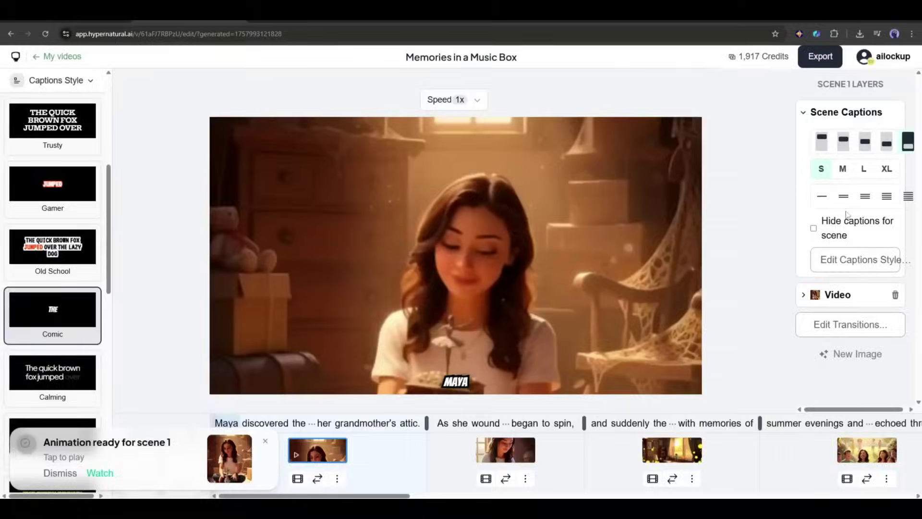
pyautogui.click(857, 260)
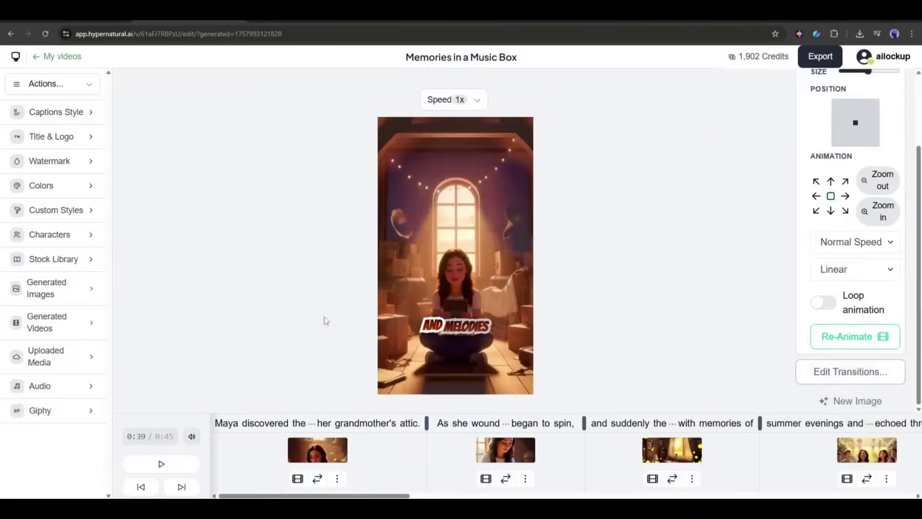
# Export and download Memories in a Music Box as memories-in-music-box-vertical.mp4.
pyautogui.click(820, 56)
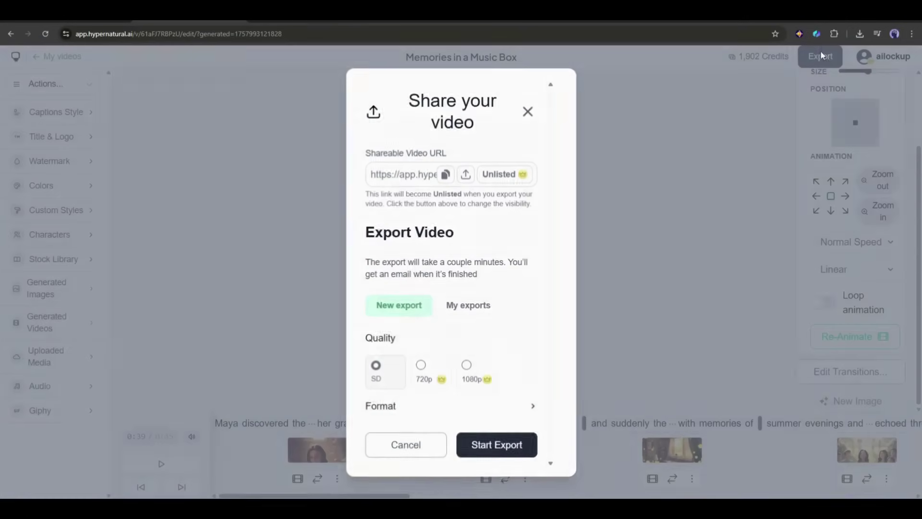
pyautogui.click(500, 453)
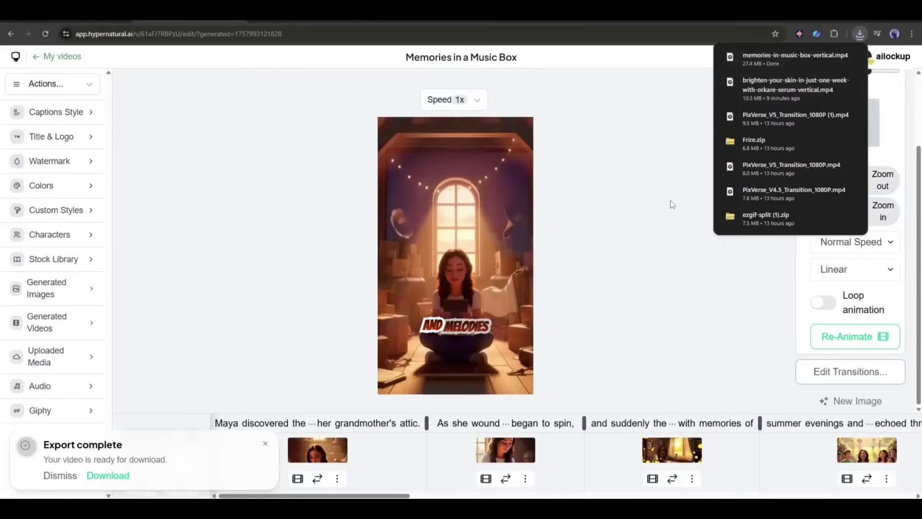
pyautogui.click(671, 204)
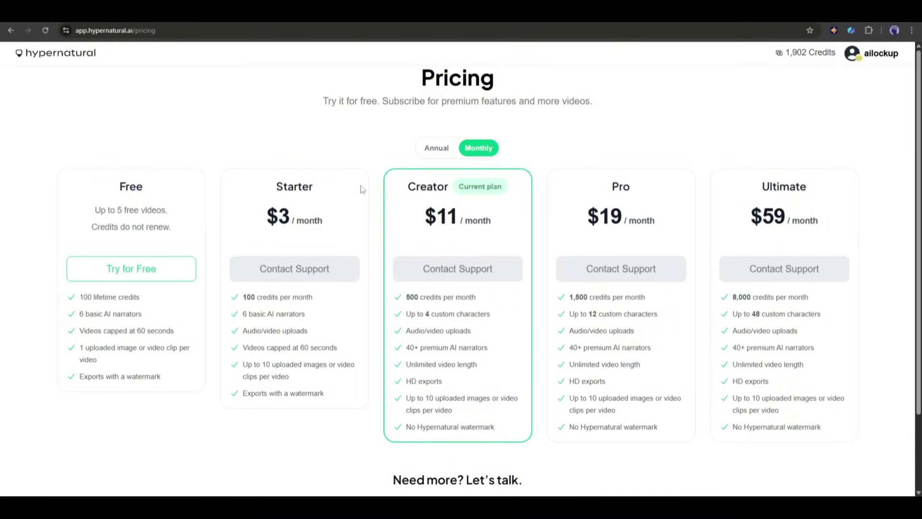
# Compare plan prices under annual billing, then switch back to monthly.
pyautogui.click(433, 151)
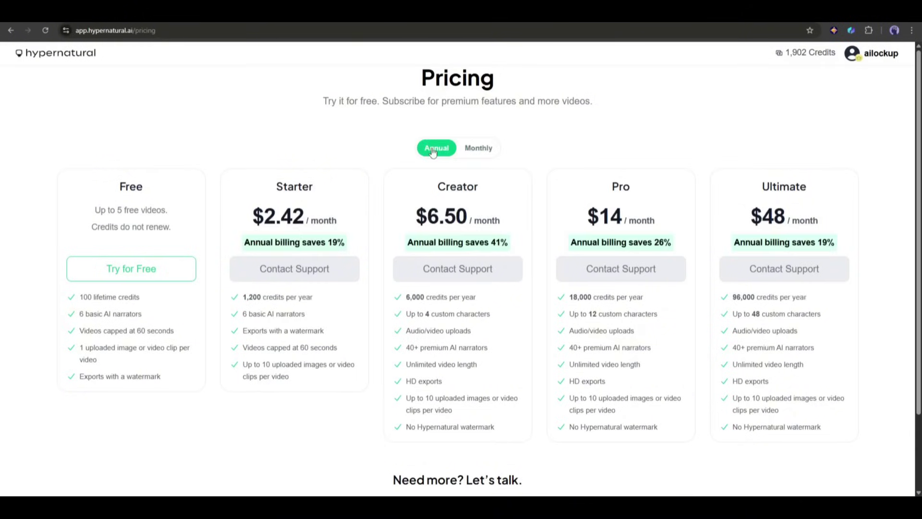
pyautogui.click(479, 149)
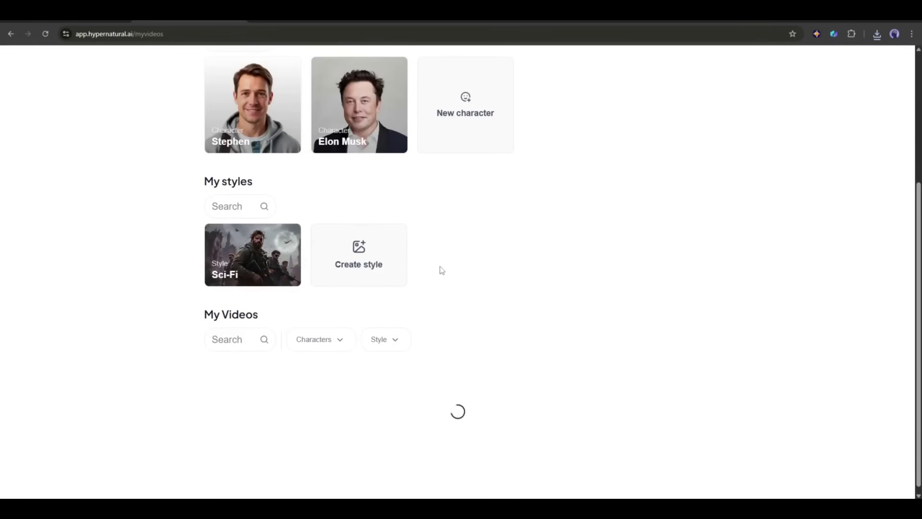
# Cancel out of the New character dialog and scroll down to the My Videos grid.
pyautogui.scroll(4, 442, 269)
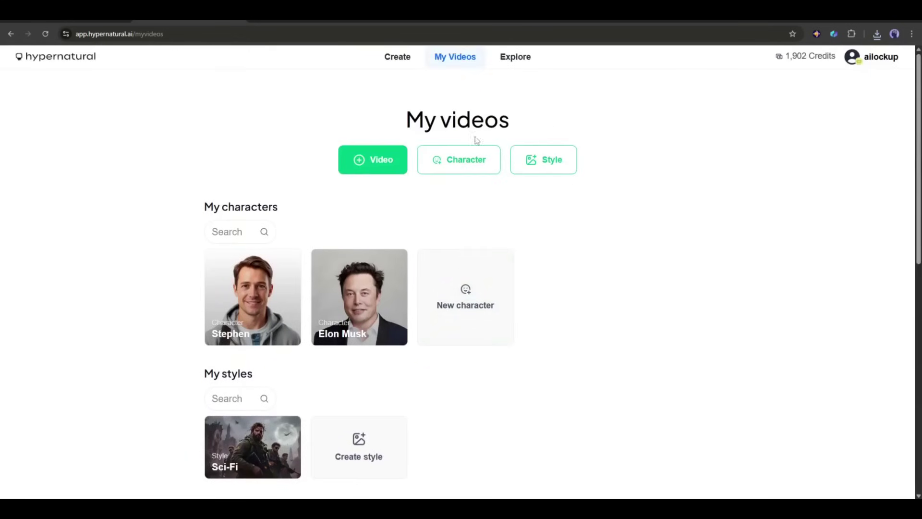
pyautogui.click(476, 155)
pyautogui.click(353, 140)
pyautogui.scroll(-3, 413, 101)
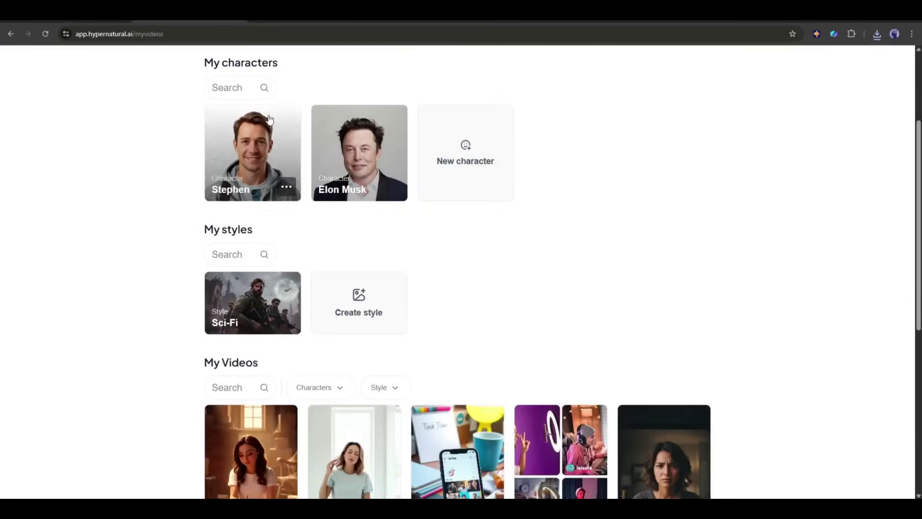
pyautogui.scroll(-6, 181, 187)
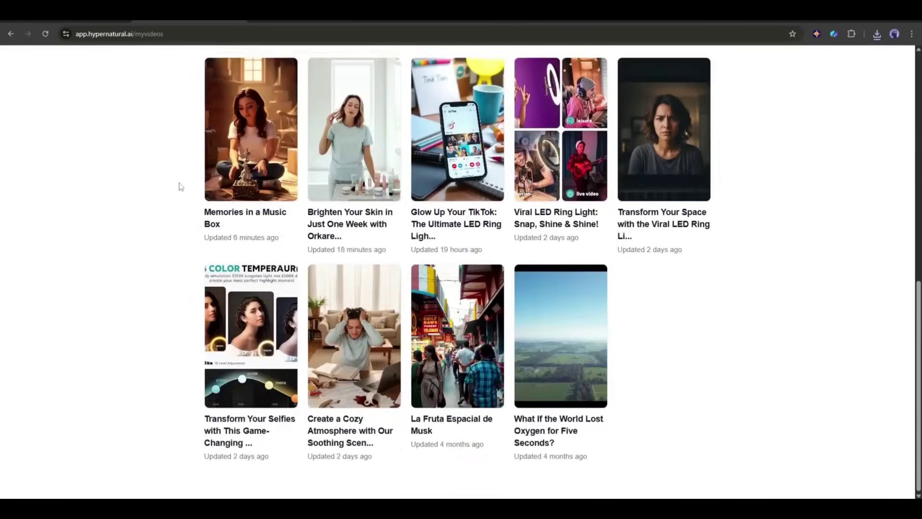